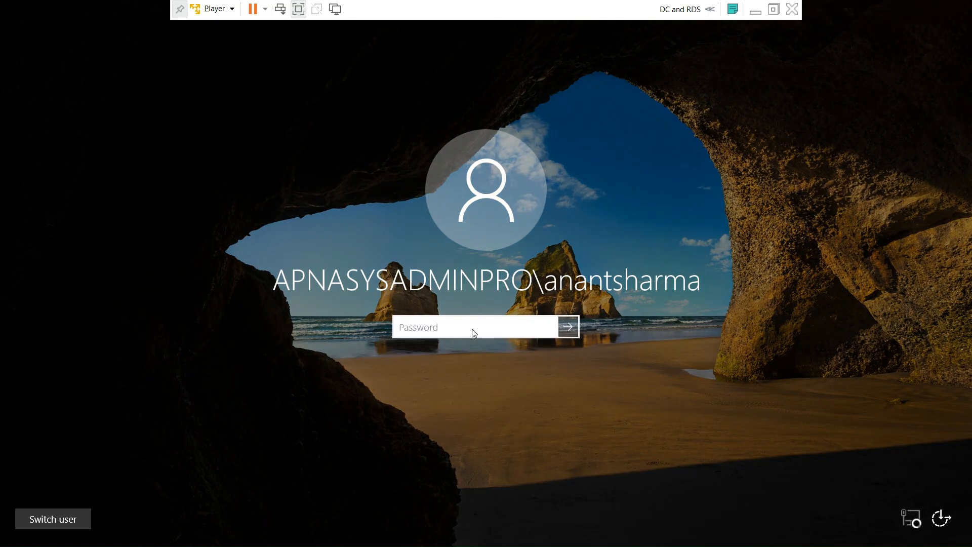
- Sign in to the domain account, retyping the password after the incorrect-password message
text(•••••••••••)
key(Return)
key(Return)
text(•••••)
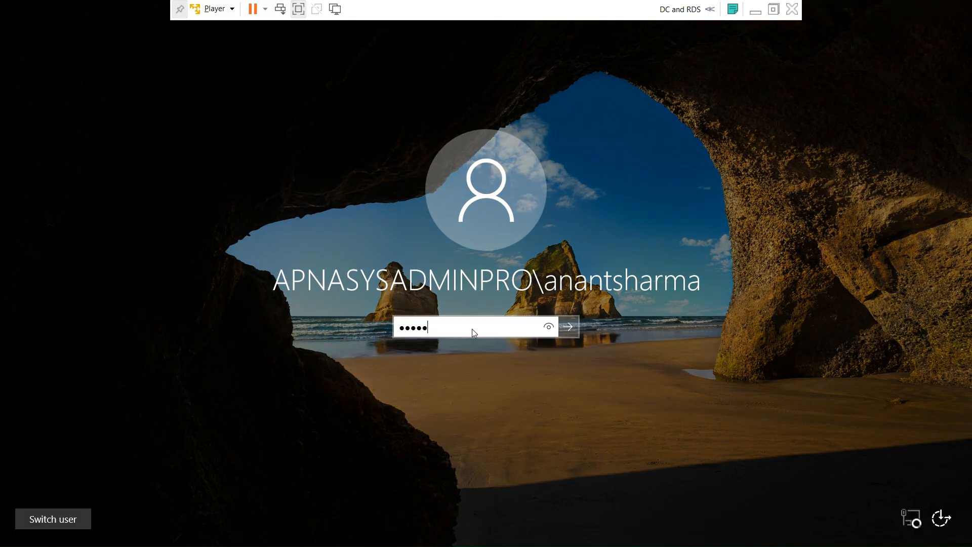
text(••)
key(Return)
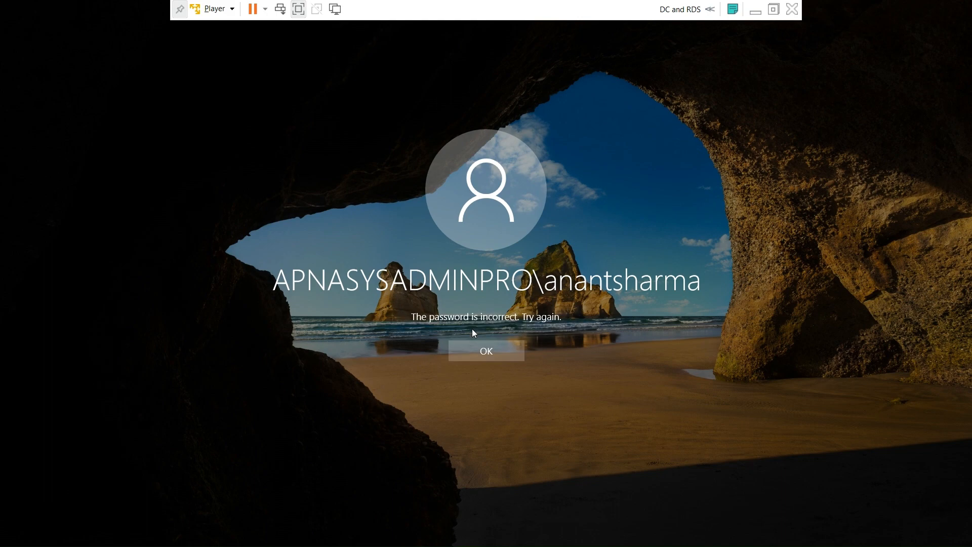
click(489, 351)
text(••••••••••)
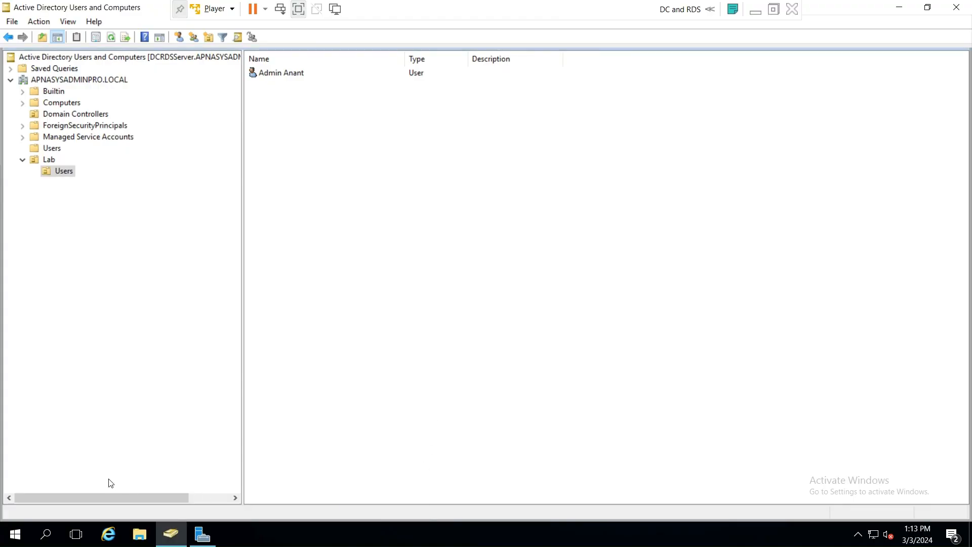
- Launch Server Manager full-screen and start the Add Roles and Features wizard
click(15, 535)
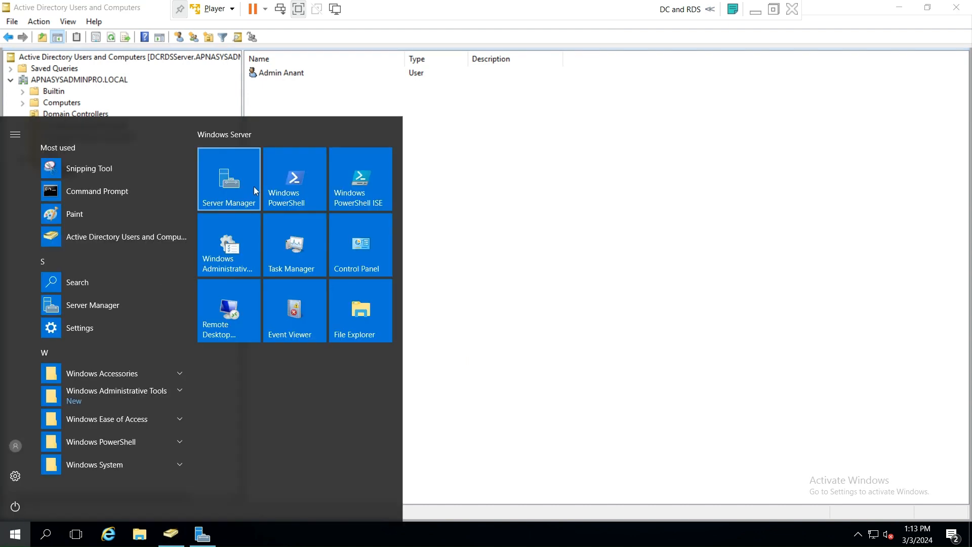
click(230, 179)
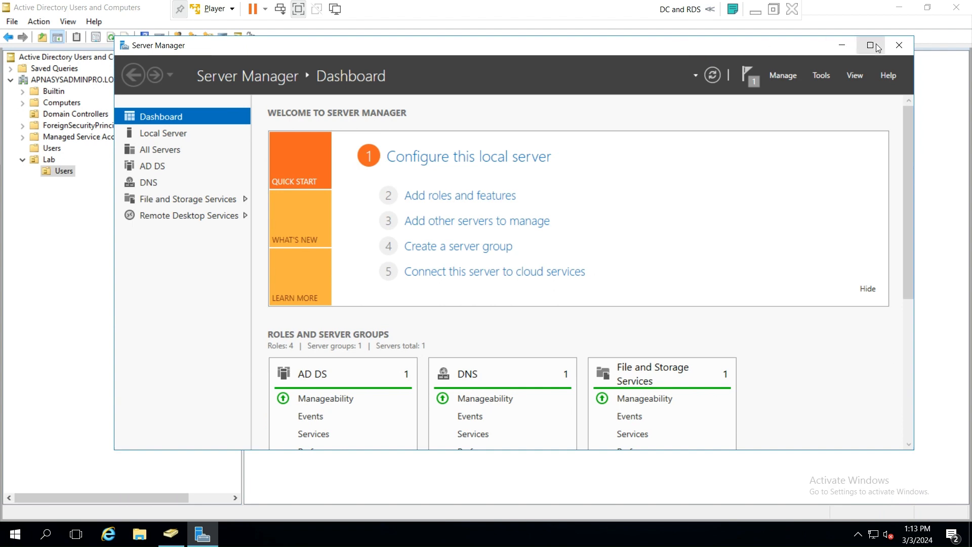
click(877, 47)
click(839, 36)
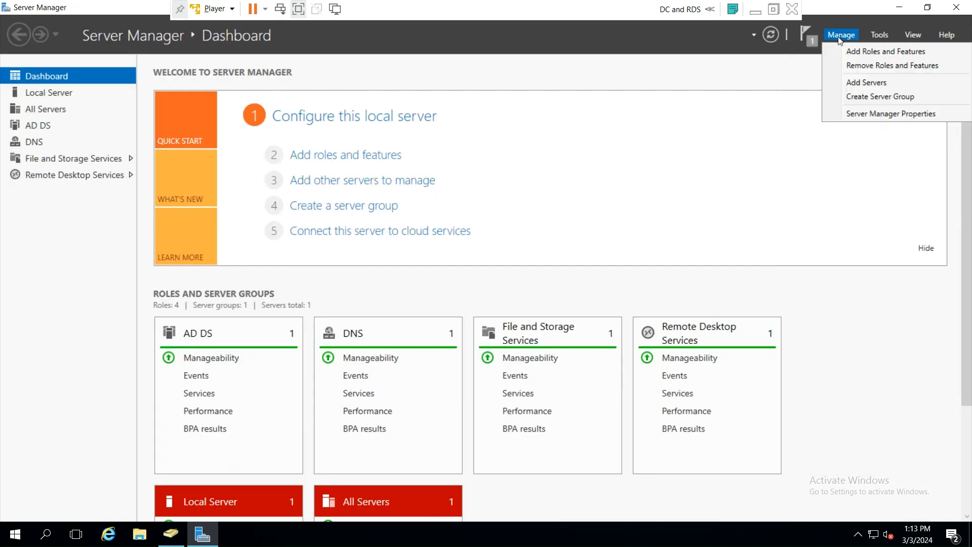
click(846, 50)
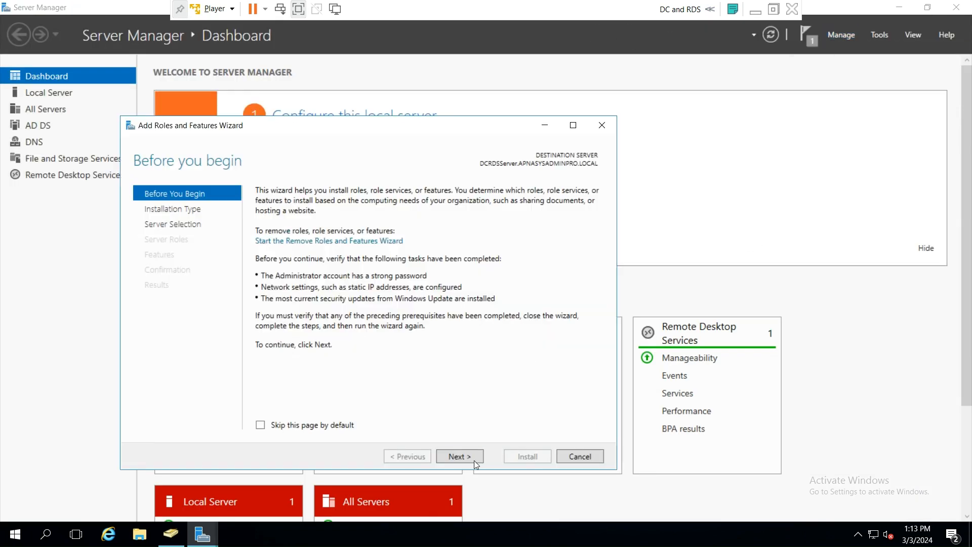
- Select the Active Directory Certificate Services role on the local server, adding its management tools
click(460, 457)
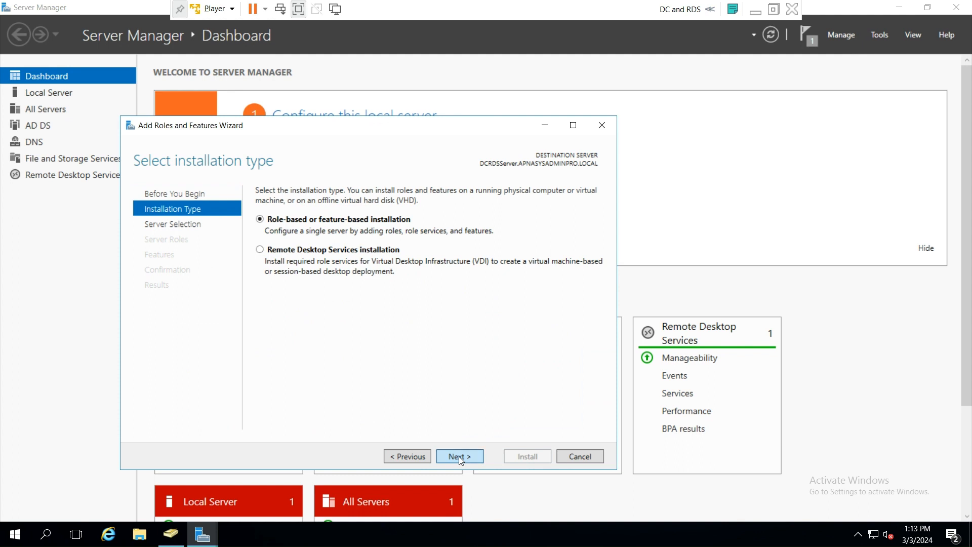
click(459, 457)
click(459, 455)
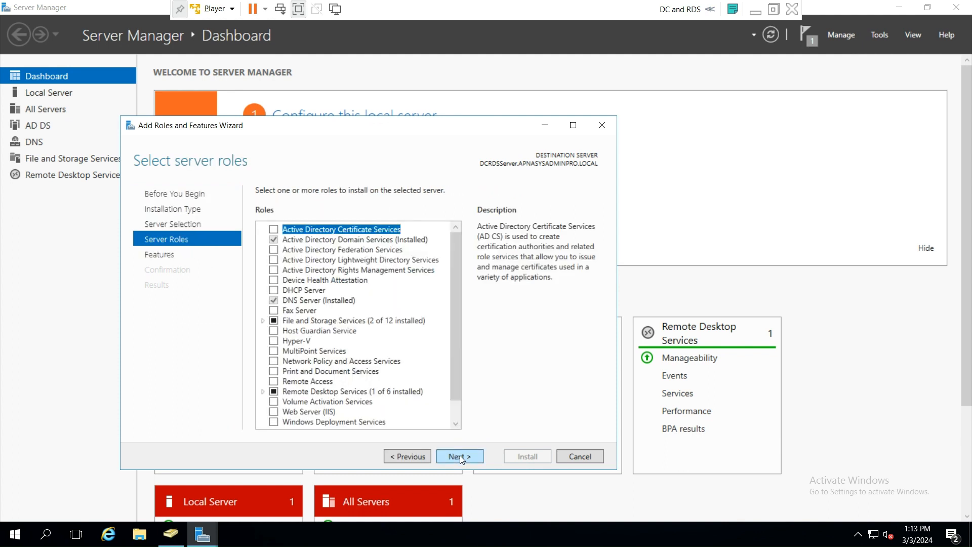
click(272, 231)
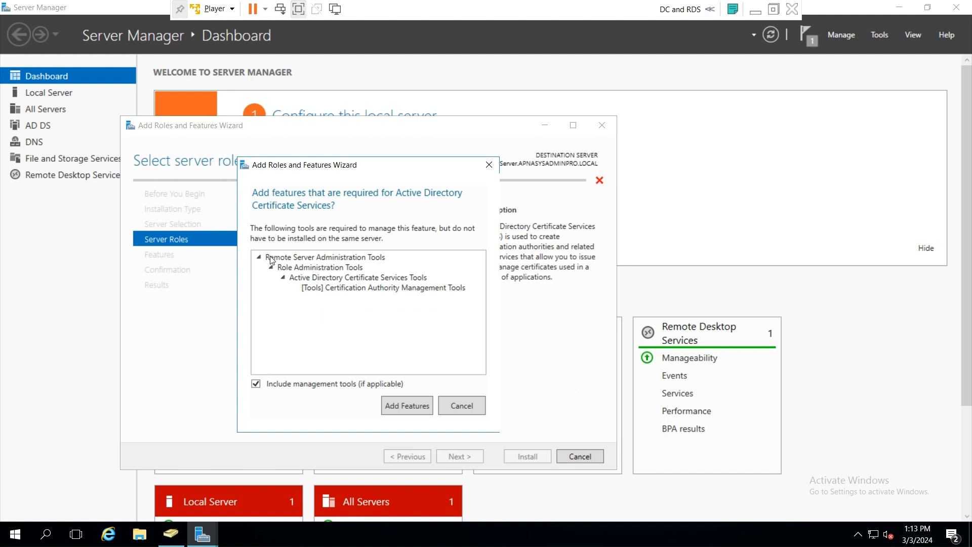
click(407, 406)
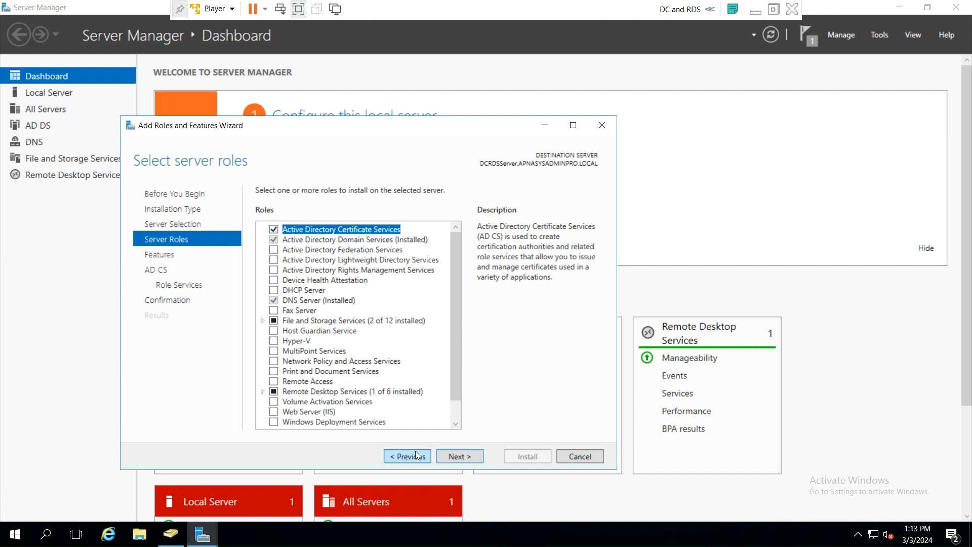
- Keep the Certification Authority role service and allow automatic restarts at confirmation
click(464, 455)
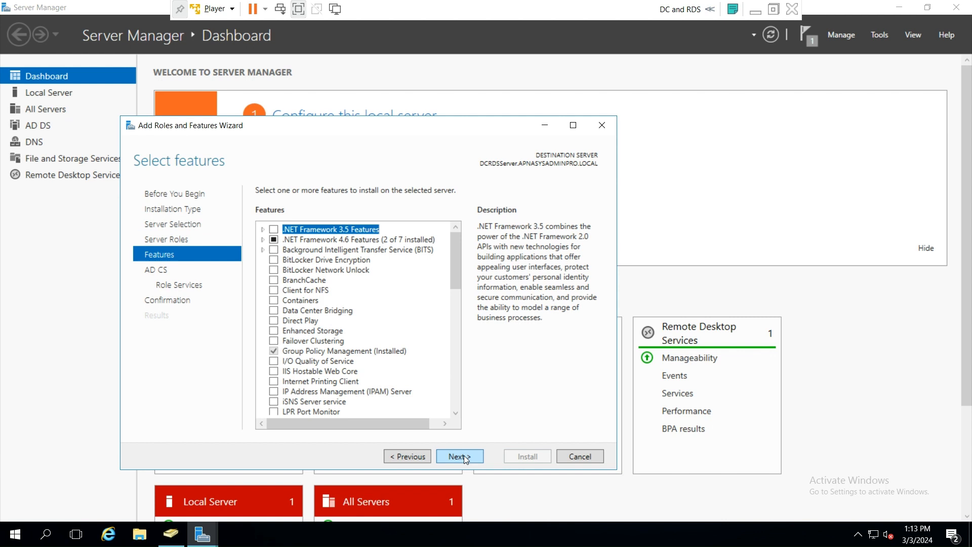
click(464, 455)
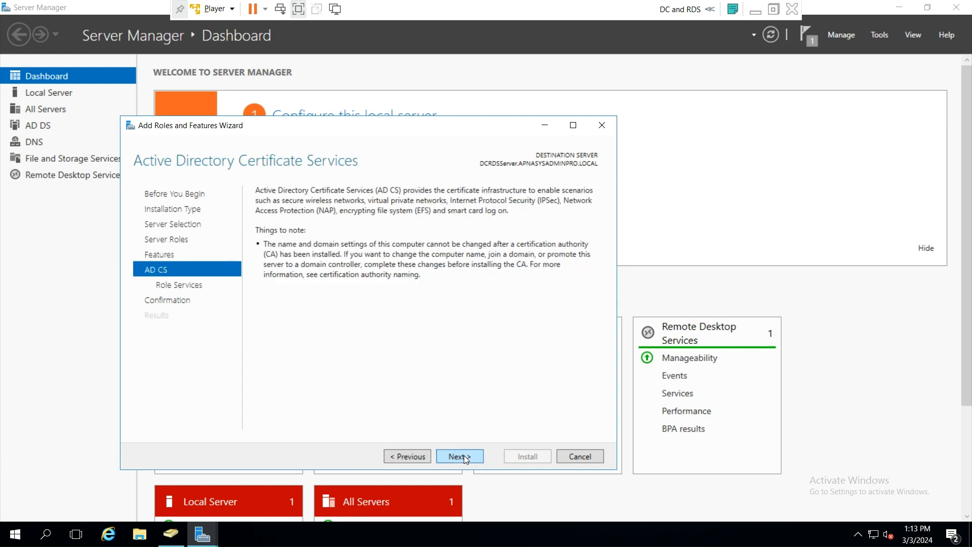
click(464, 455)
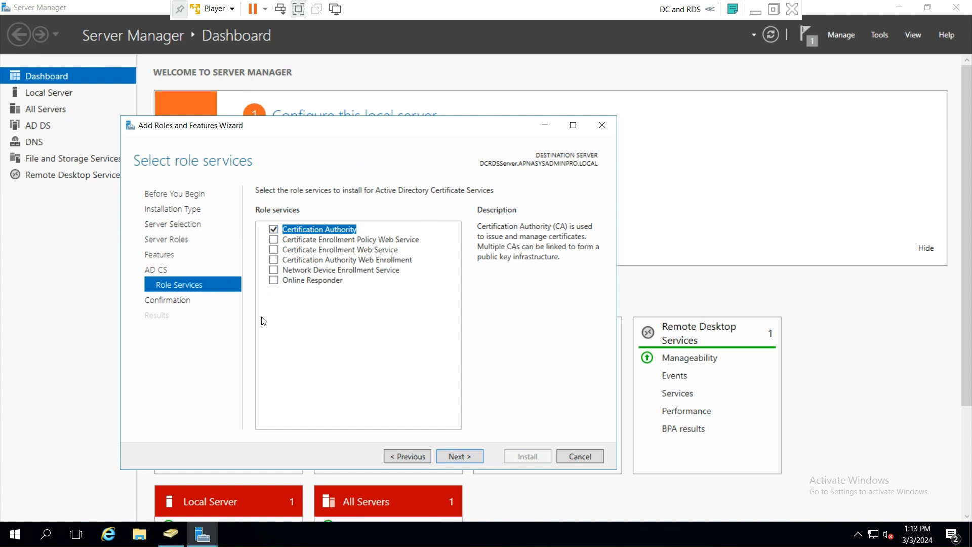
click(468, 456)
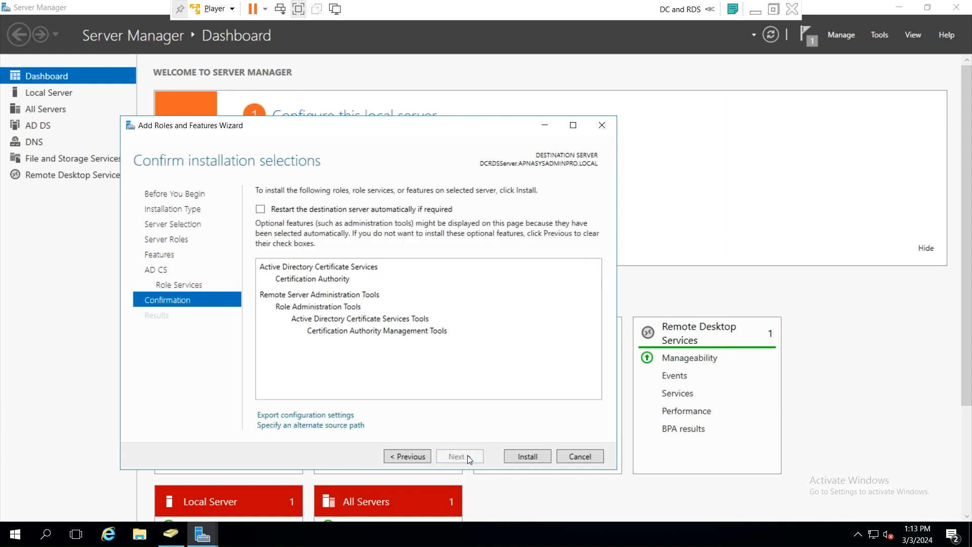
click(260, 209)
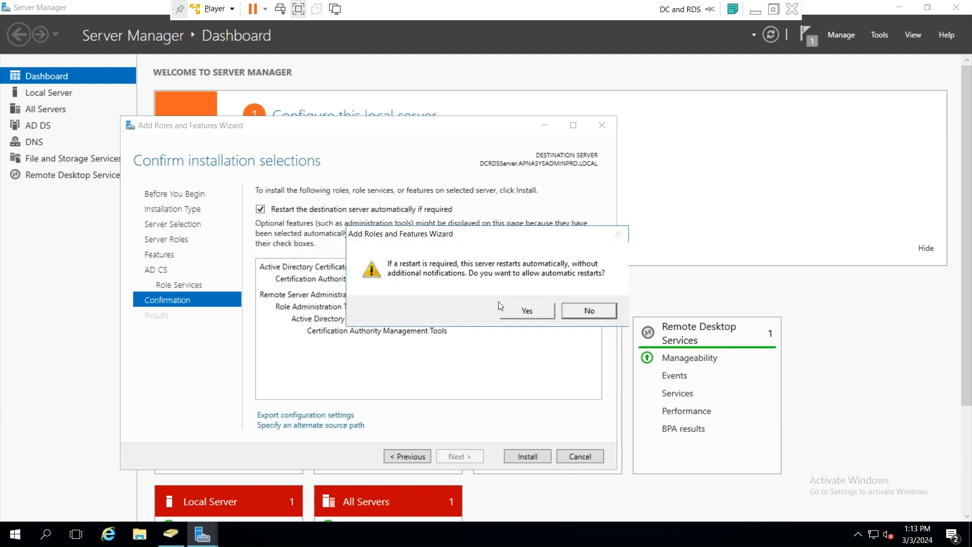
click(528, 309)
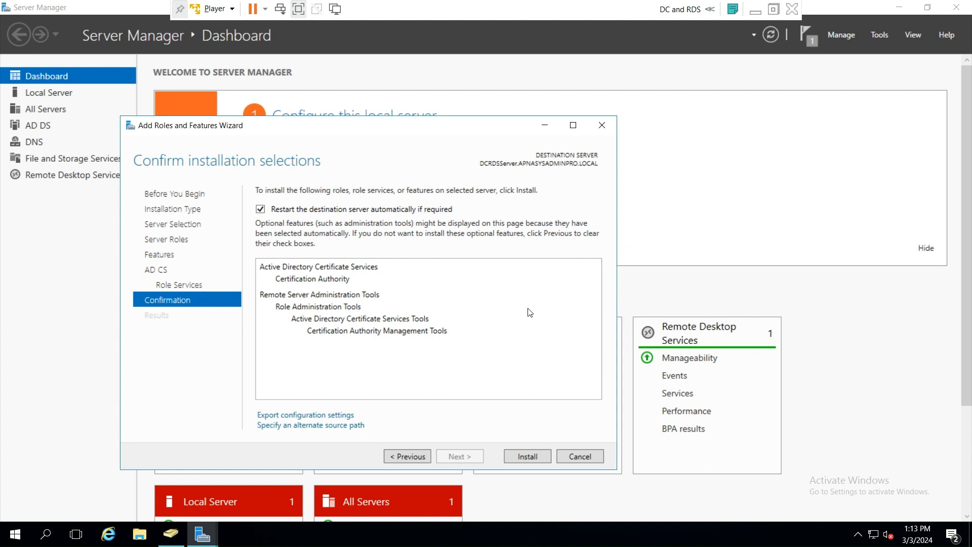
- Install AD CS, follow the configuration link, then switch to signing in as another user
click(530, 455)
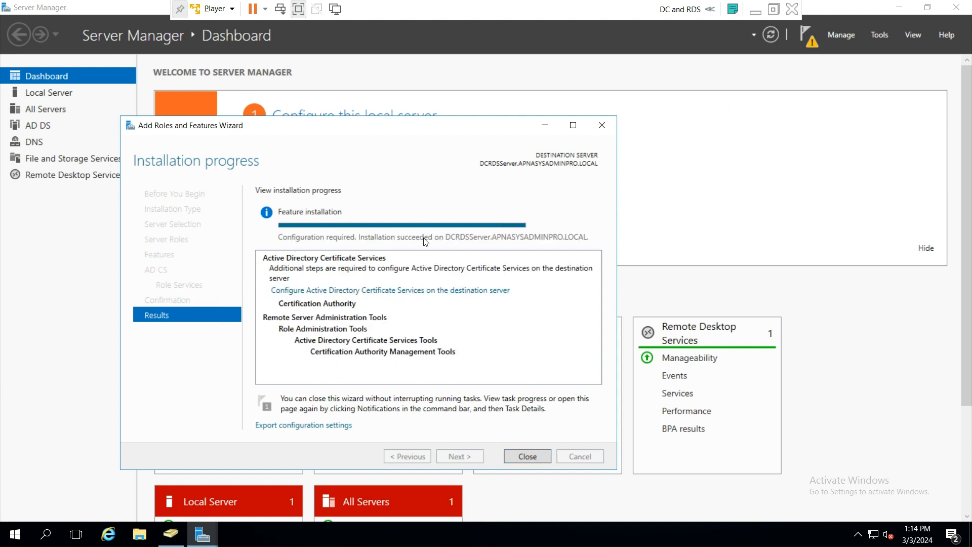
click(359, 290)
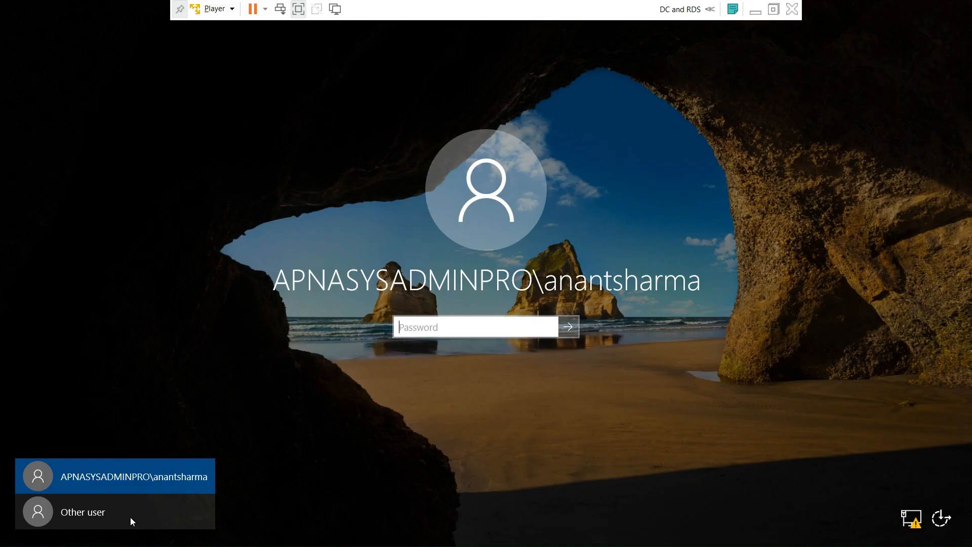
click(121, 515)
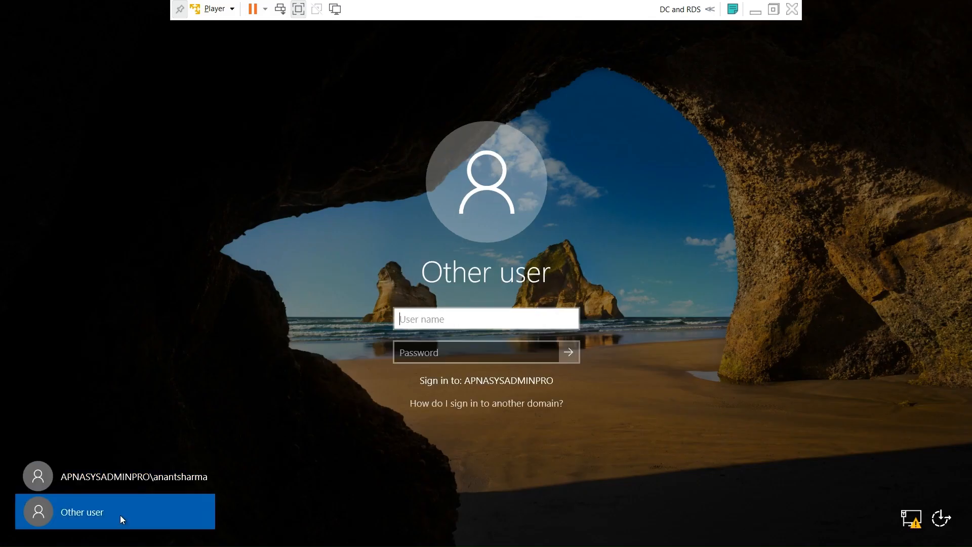
- Sign in with the other administrator account's user name and password
click(431, 316)
text(adm.anant)
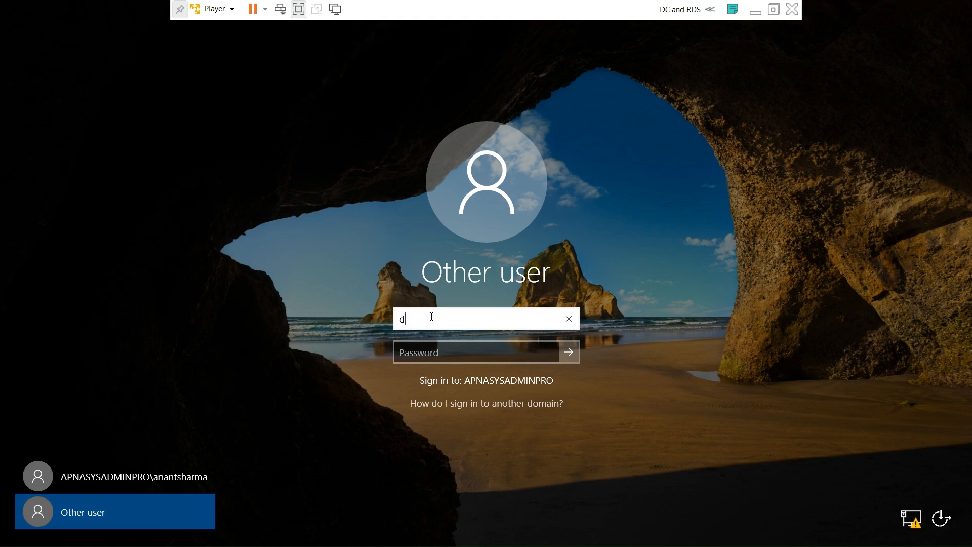
key(Tab)
text(**********)
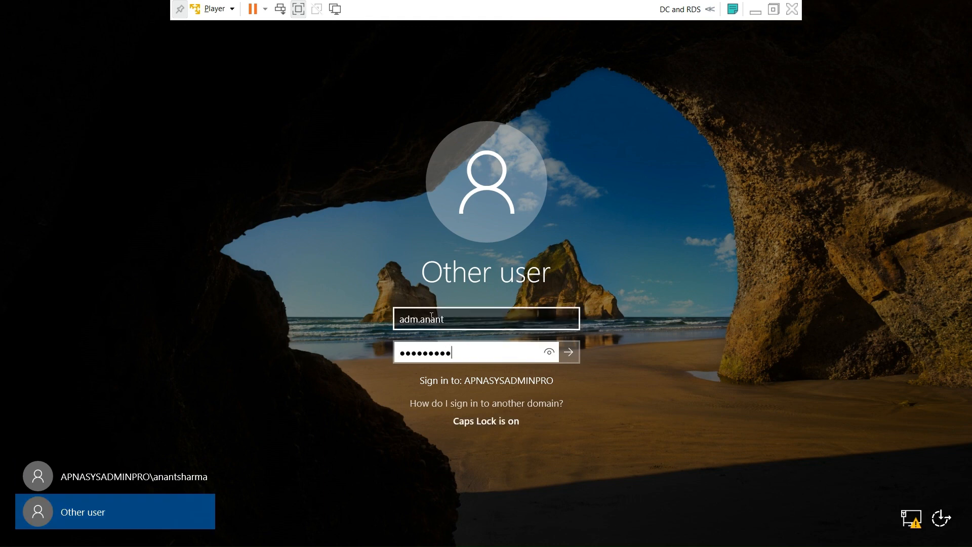
key(Return)
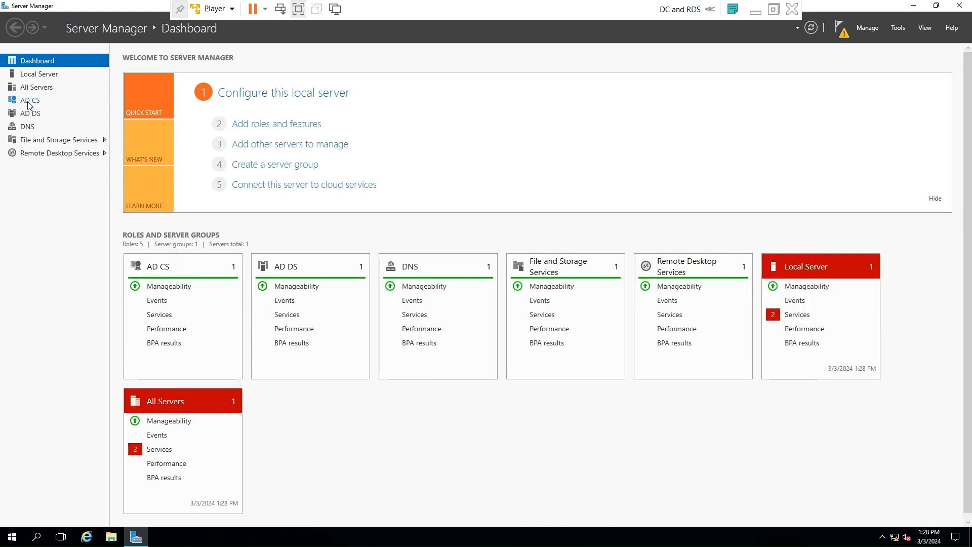
- From the AD CS page's pending-task warning, launch the AD CS configuration and accept the credentials
click(29, 103)
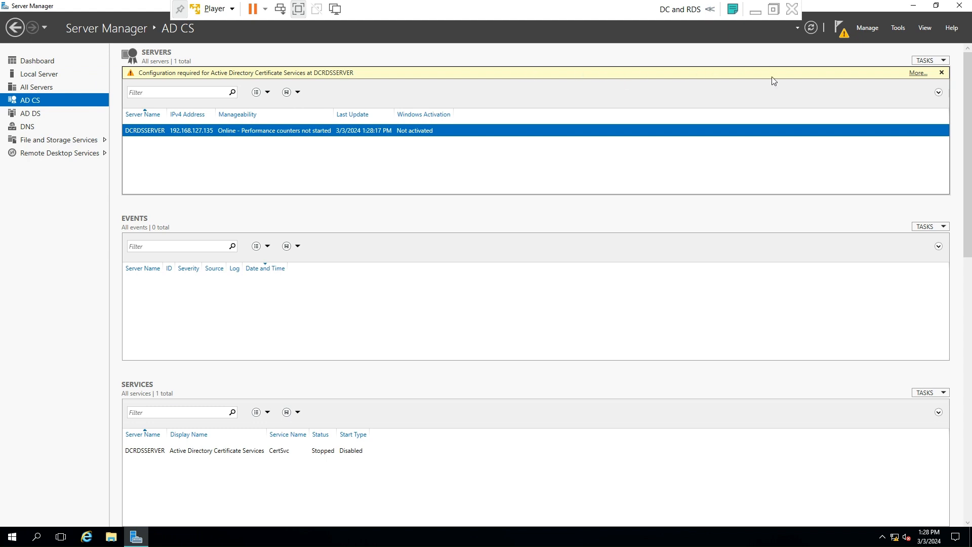
click(918, 73)
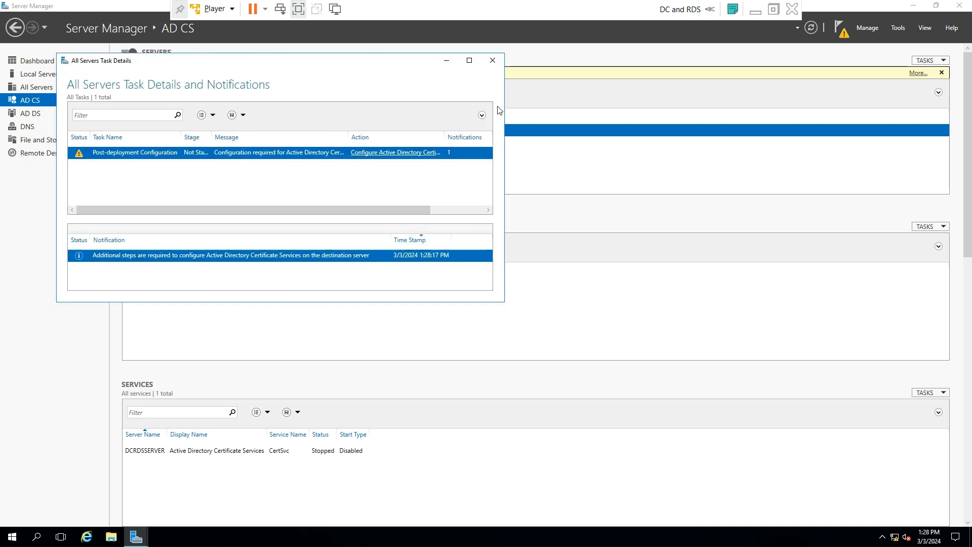
click(383, 153)
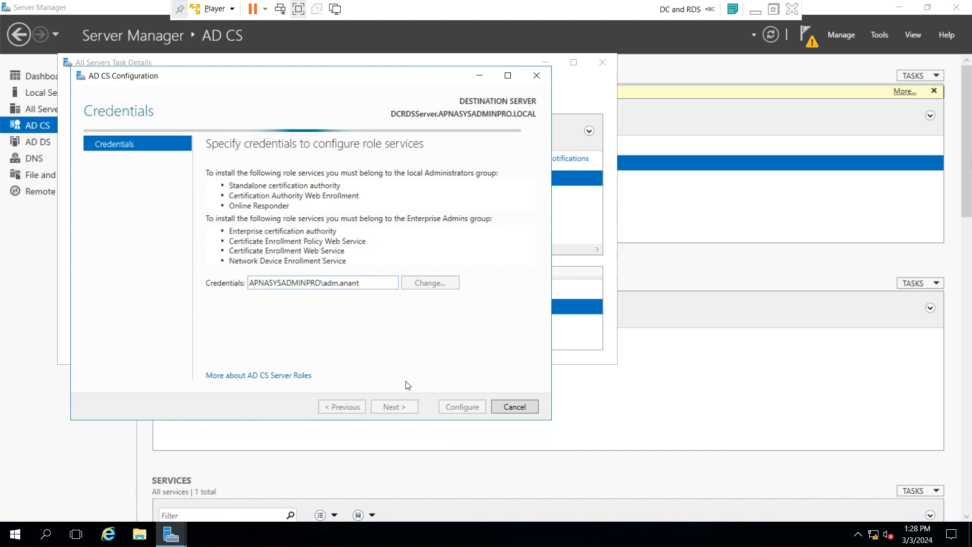
click(392, 406)
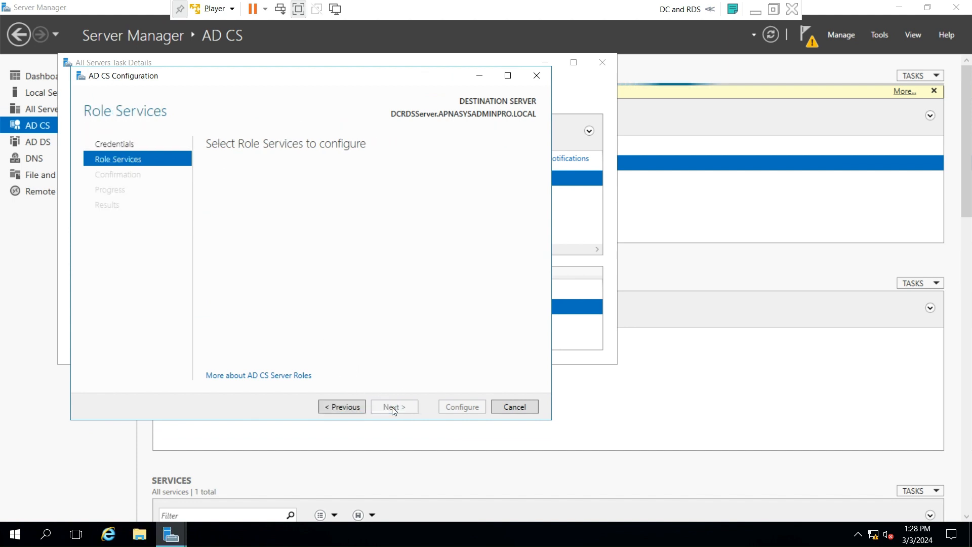
- Configure Certification Authority as an Enterprise Root CA with a new private key and default SHA256
click(211, 171)
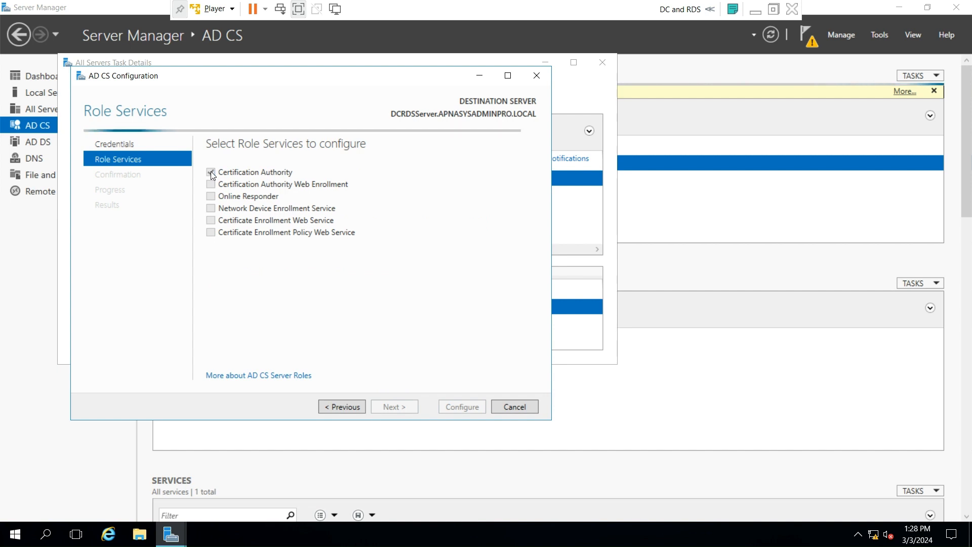
click(392, 410)
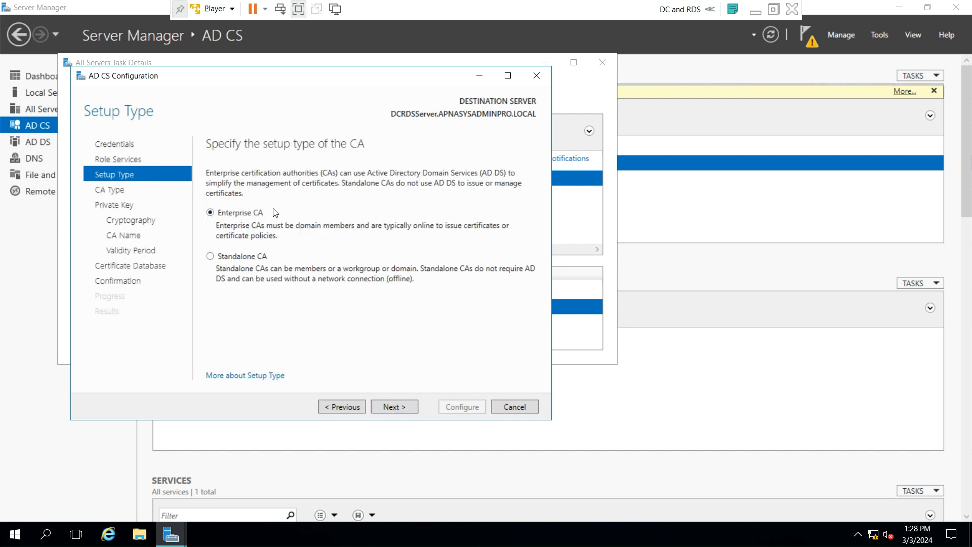
click(395, 408)
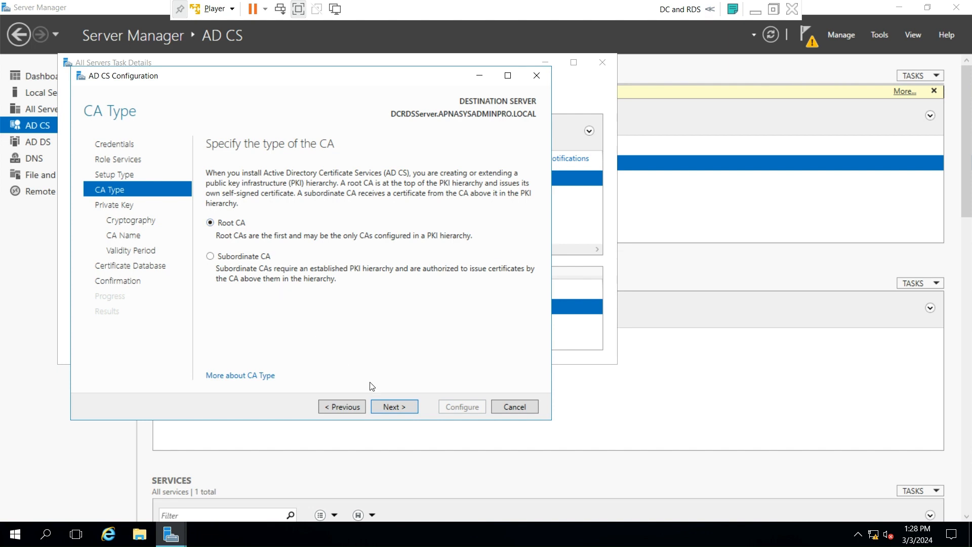
click(392, 409)
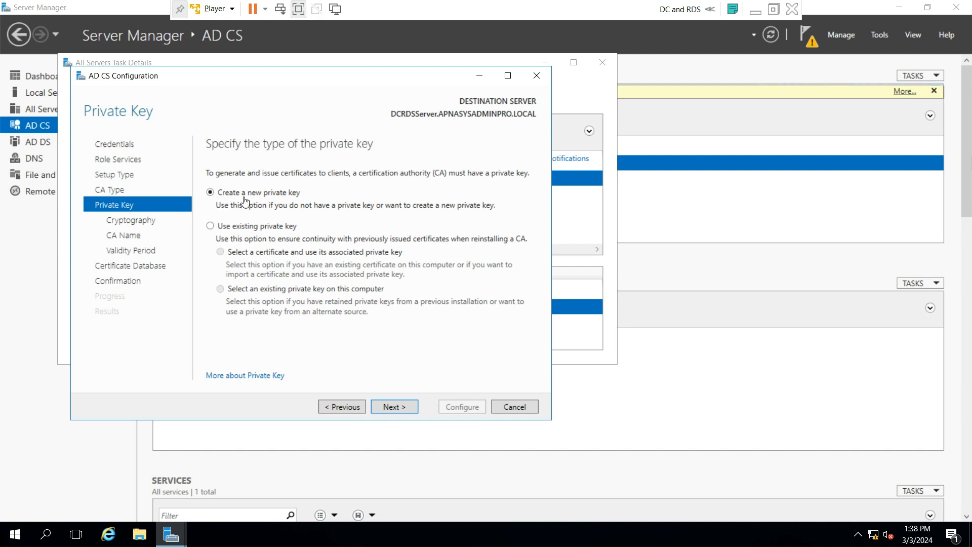
click(403, 409)
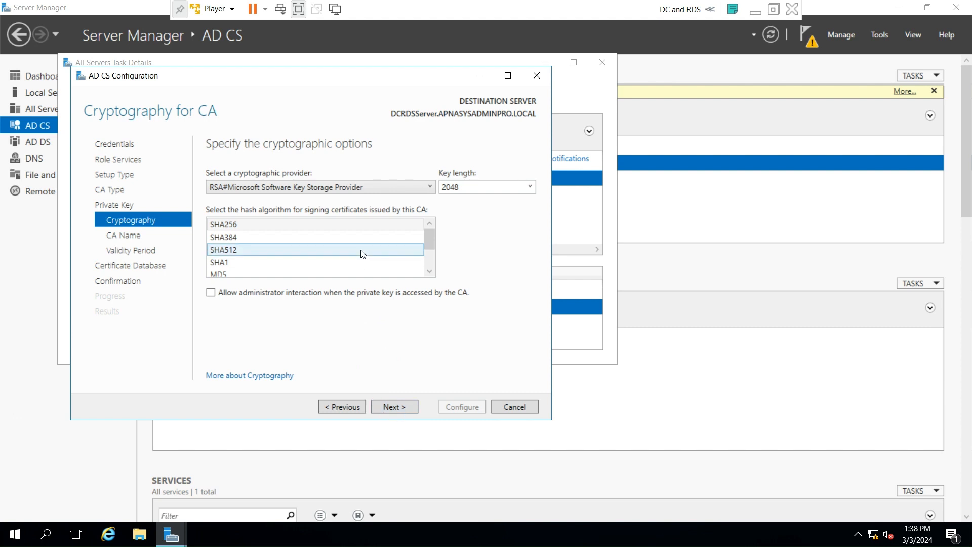
click(396, 407)
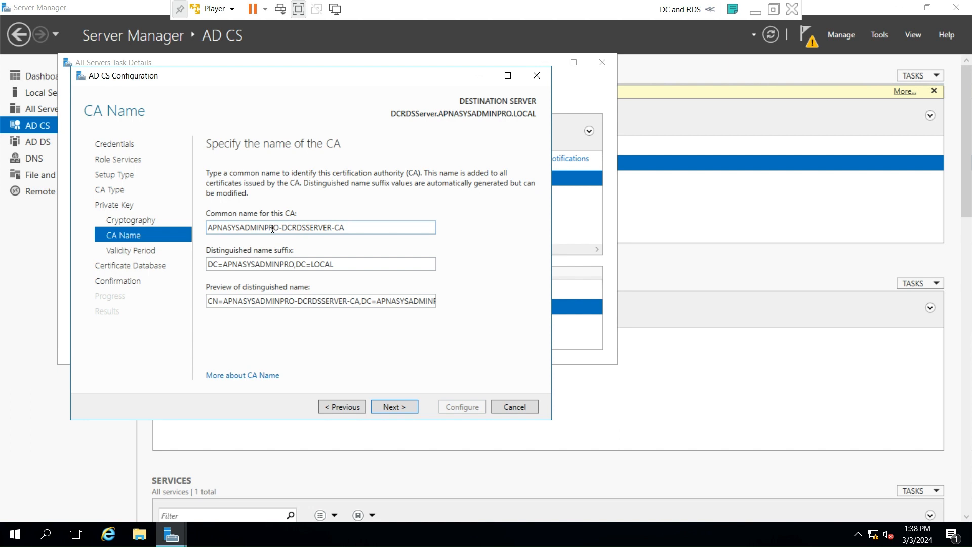
- Remove DCRDSSERVER so the CA common name reads APNASYSADMINPRO-CA, then continue
triple_click(332, 229)
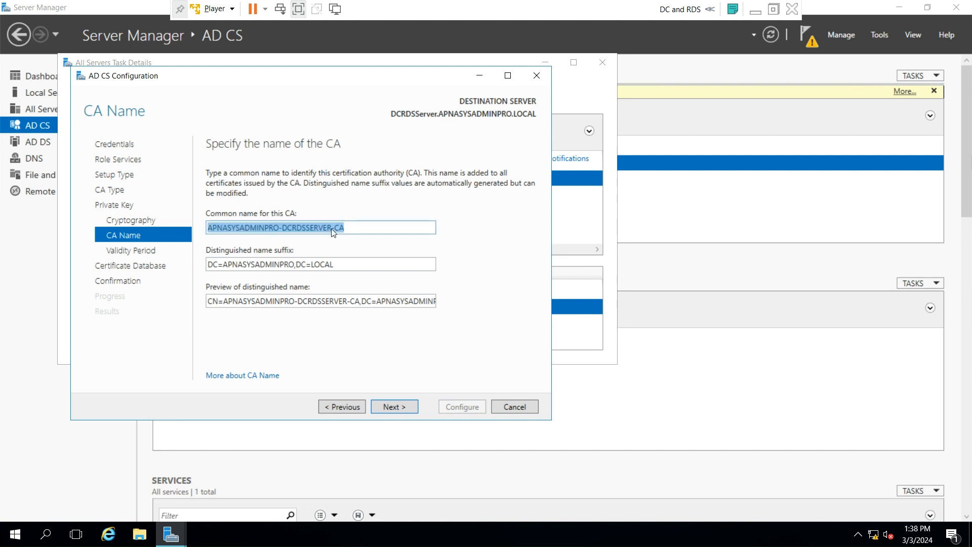
click(331, 228)
drag(331, 229, 285, 231)
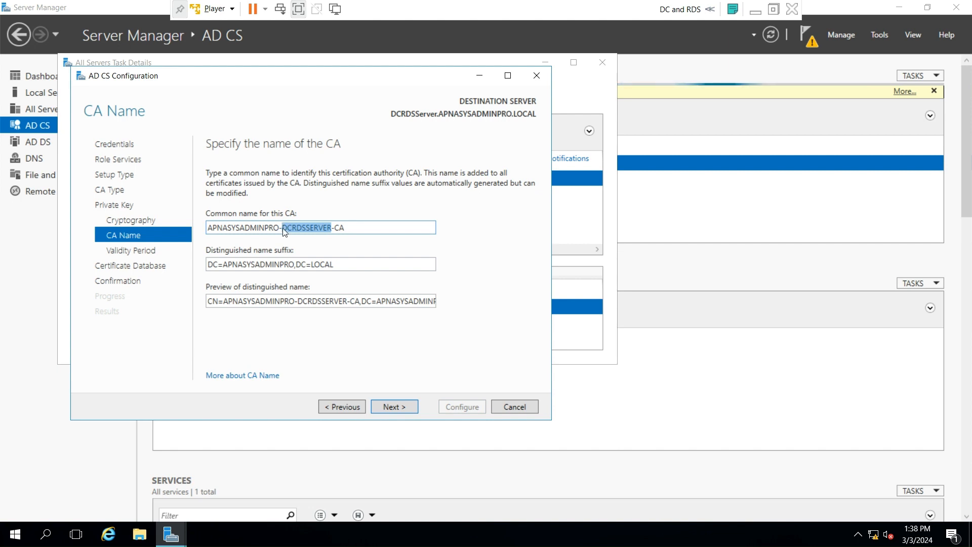
key(BackSpace)
key(BackSpace)
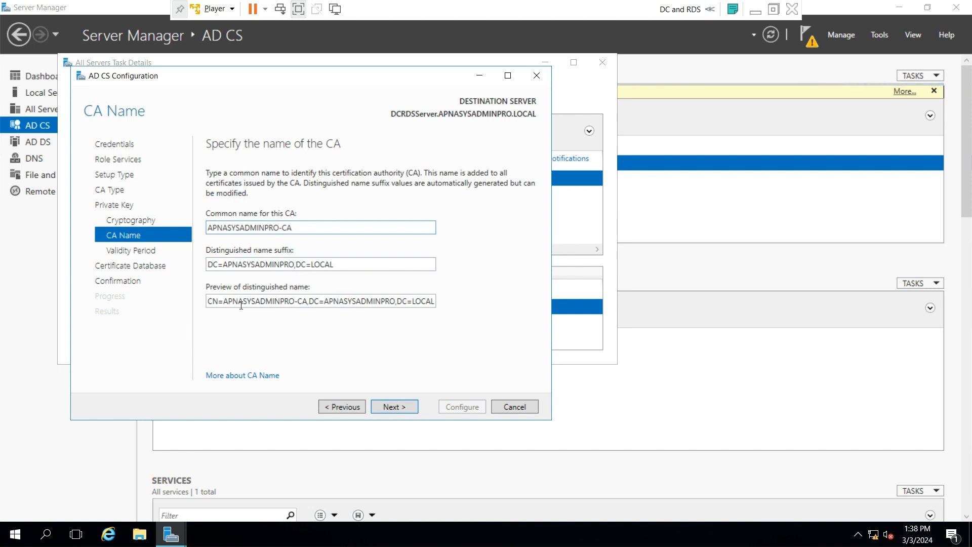
click(395, 407)
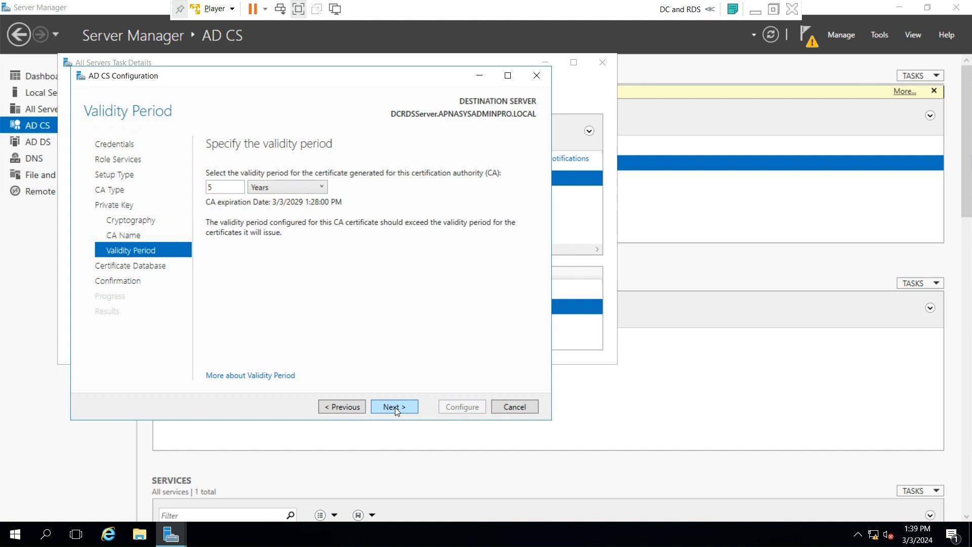
- Keep the 5-year validity and default database locations, run Configure, and close the wizard windows
click(395, 407)
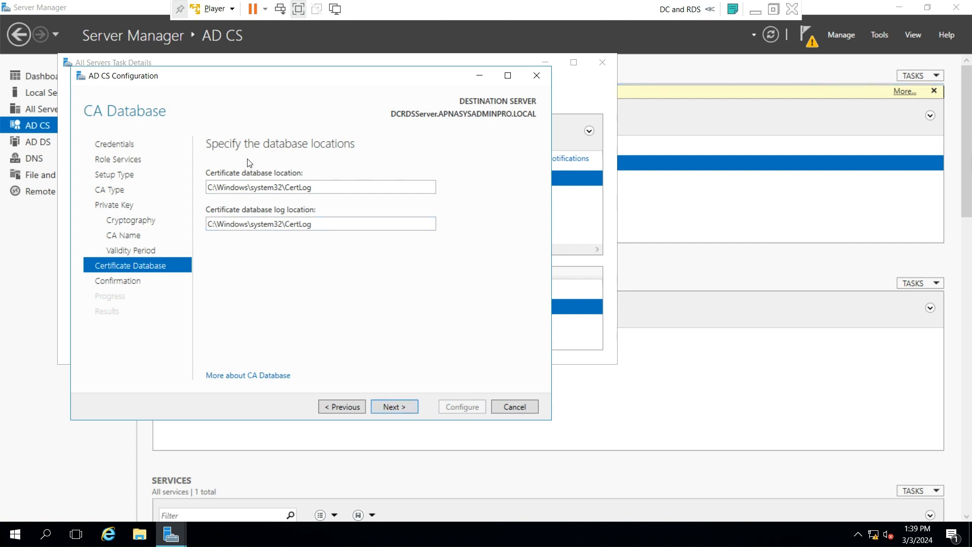
click(394, 407)
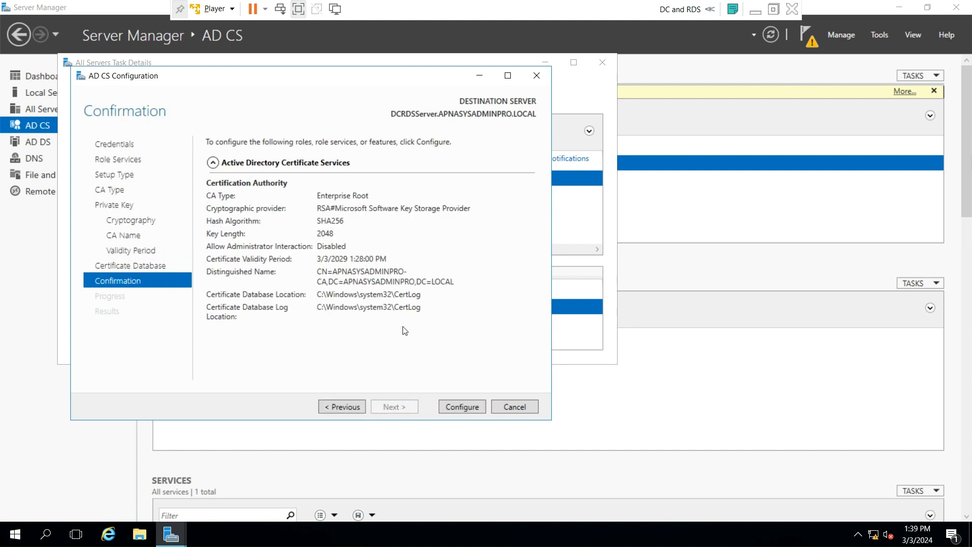
click(461, 409)
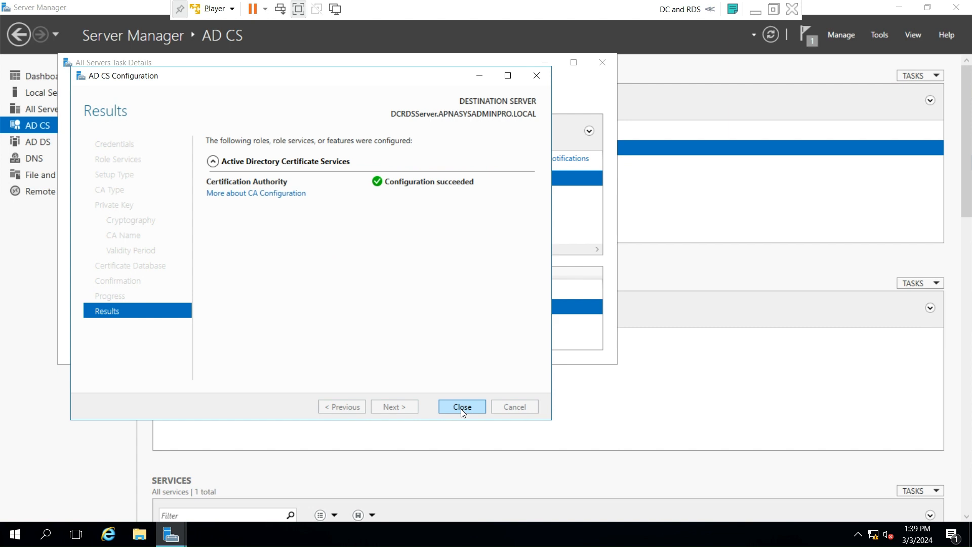
click(462, 408)
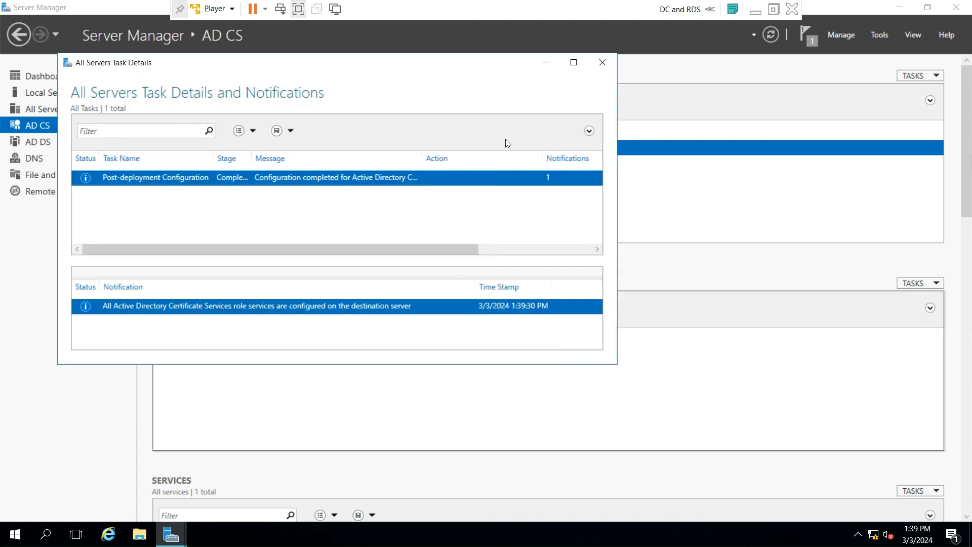
click(602, 63)
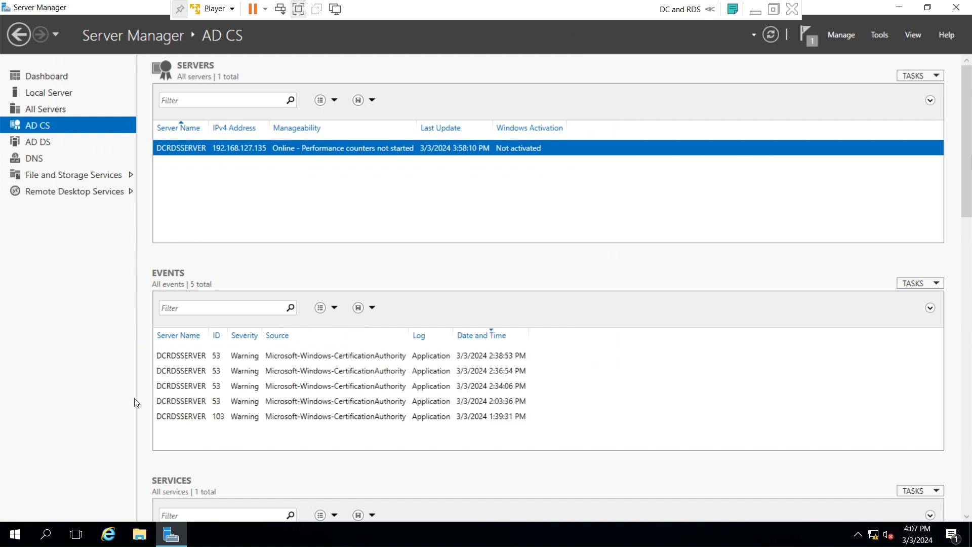
click(53, 535)
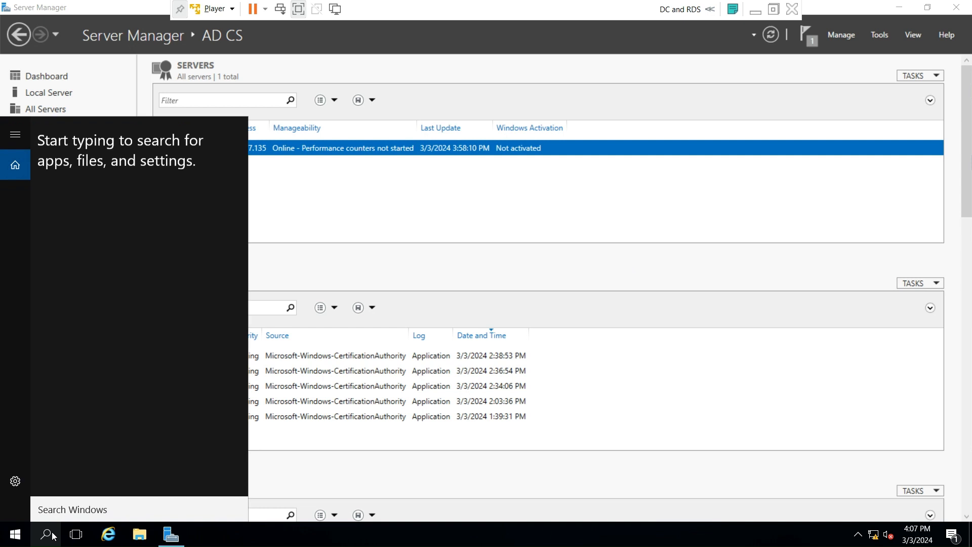
- Open the Certification Authority console via the certsrv search, maximized
text(cert)
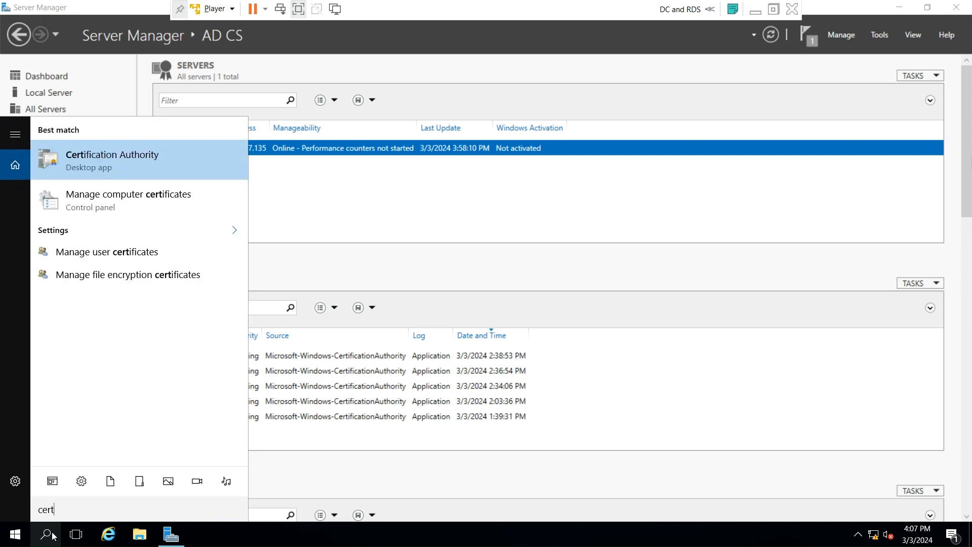
text(srv)
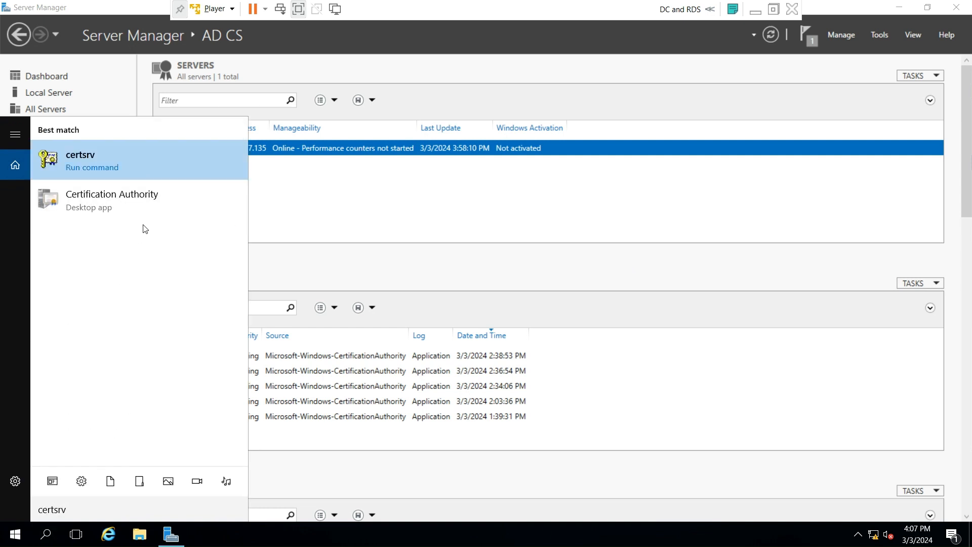
click(111, 202)
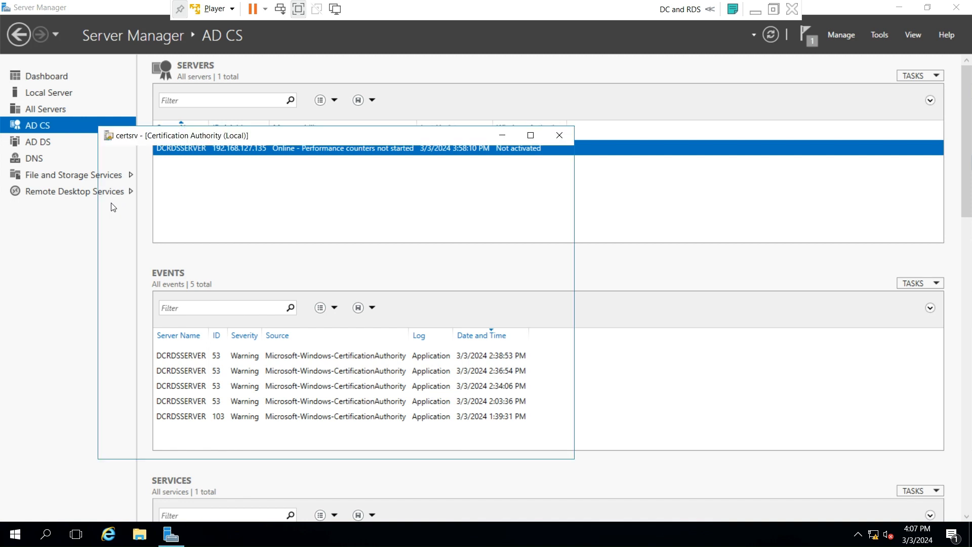
click(536, 134)
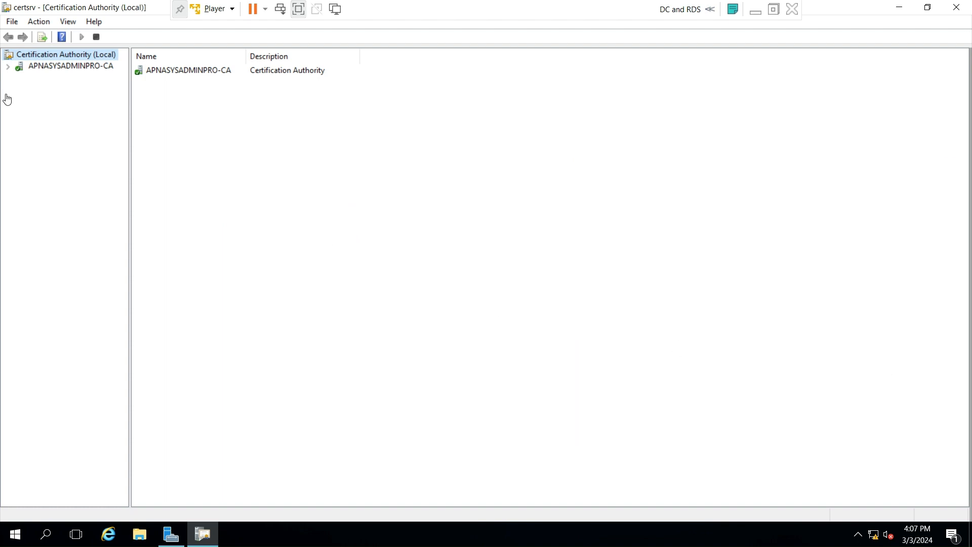
- Manage APNASYSADMINPRO-CA's certificate templates and select the Workstation Authentication template
click(8, 67)
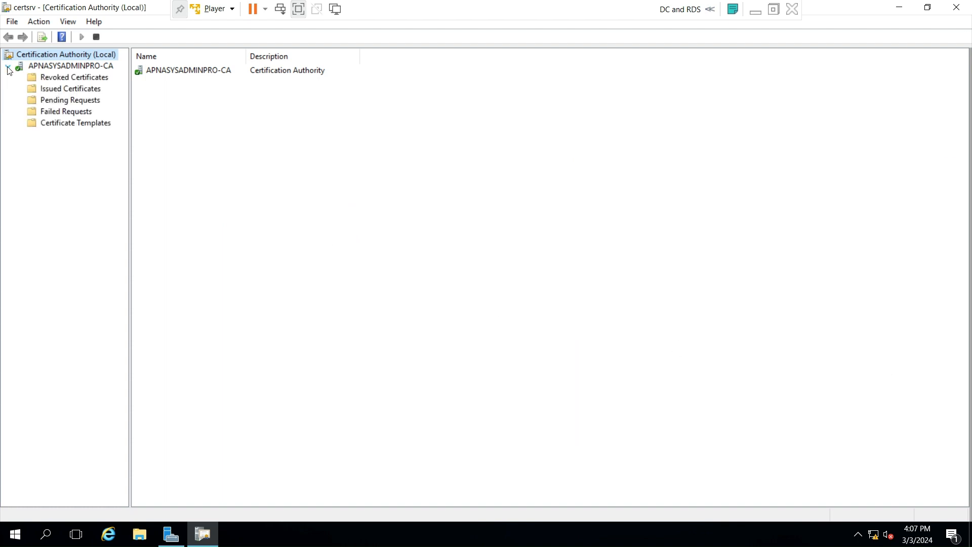
click(59, 125)
right_click(58, 127)
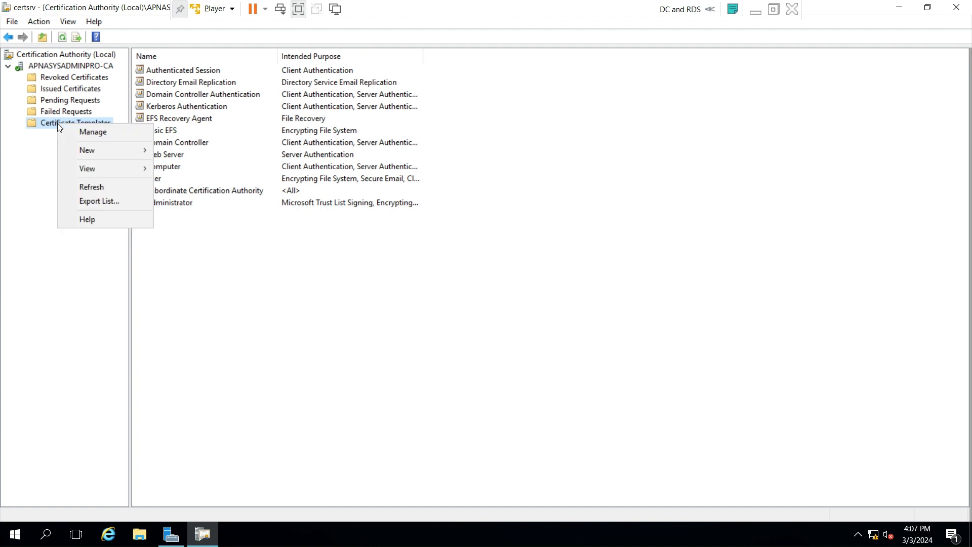
click(97, 132)
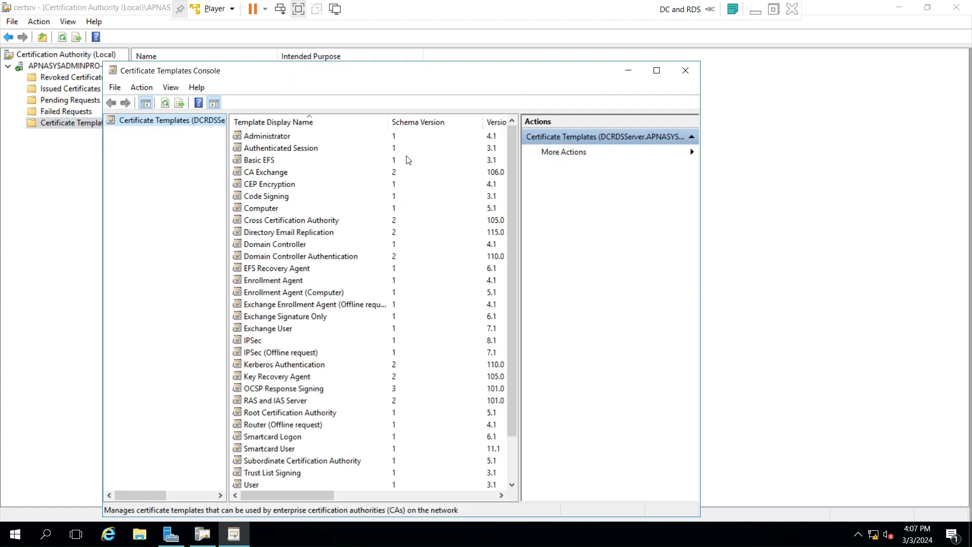
scroll(293, 388, down, 2)
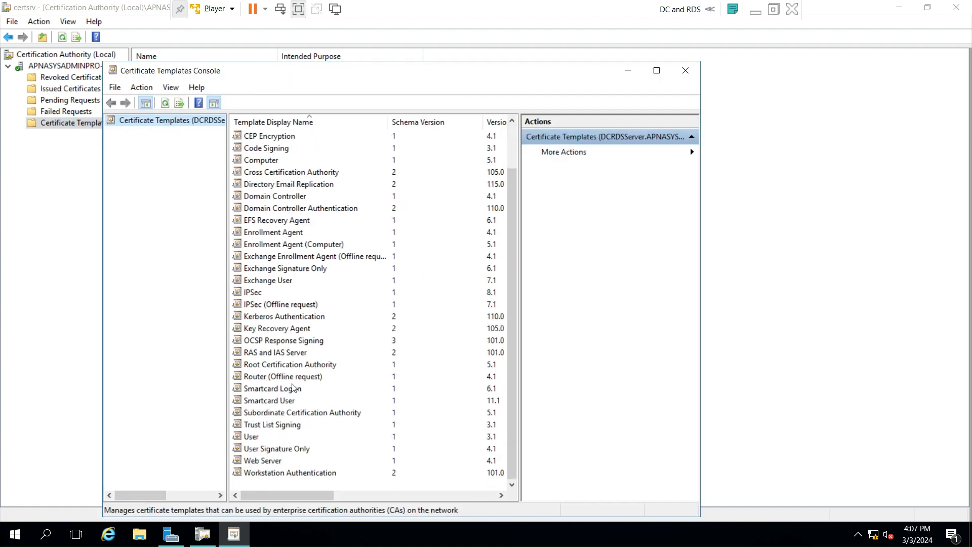
click(302, 478)
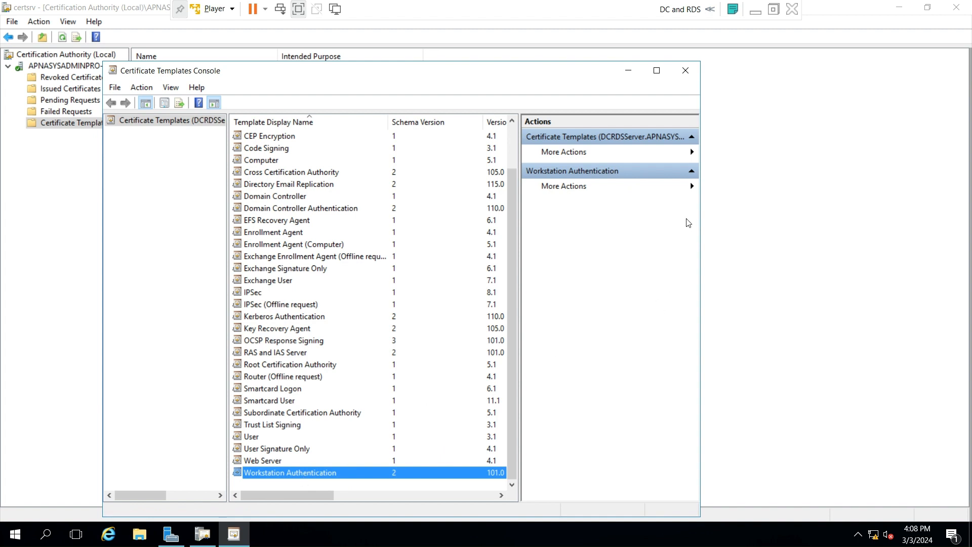
right_click(310, 472)
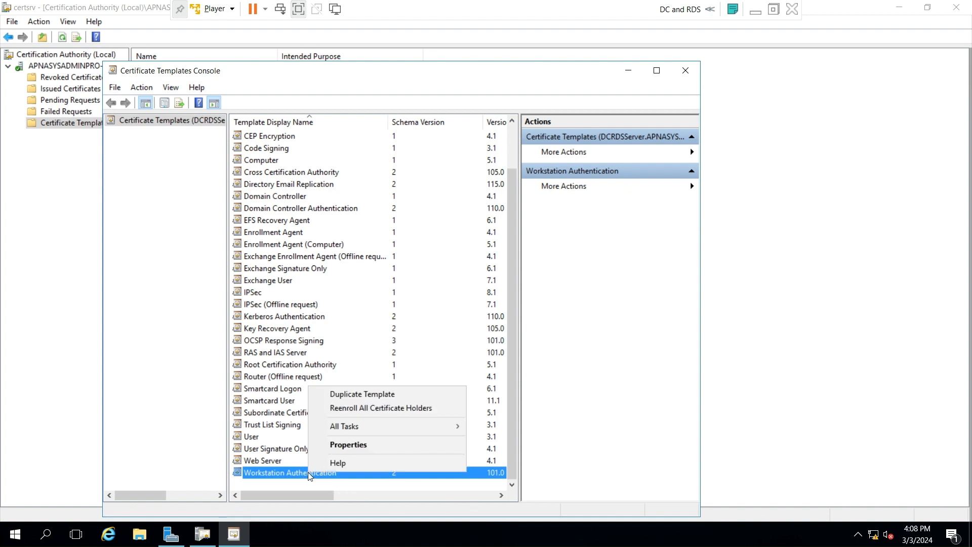
- Duplicate Workstation Authentication as 'remote desktop services' with Publish certificate in Active Directory ticked
click(381, 394)
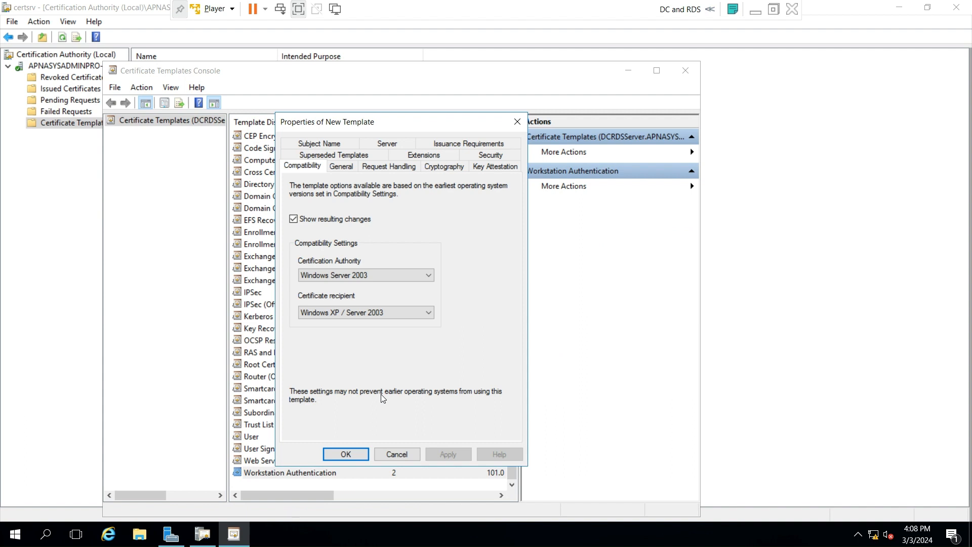
click(340, 168)
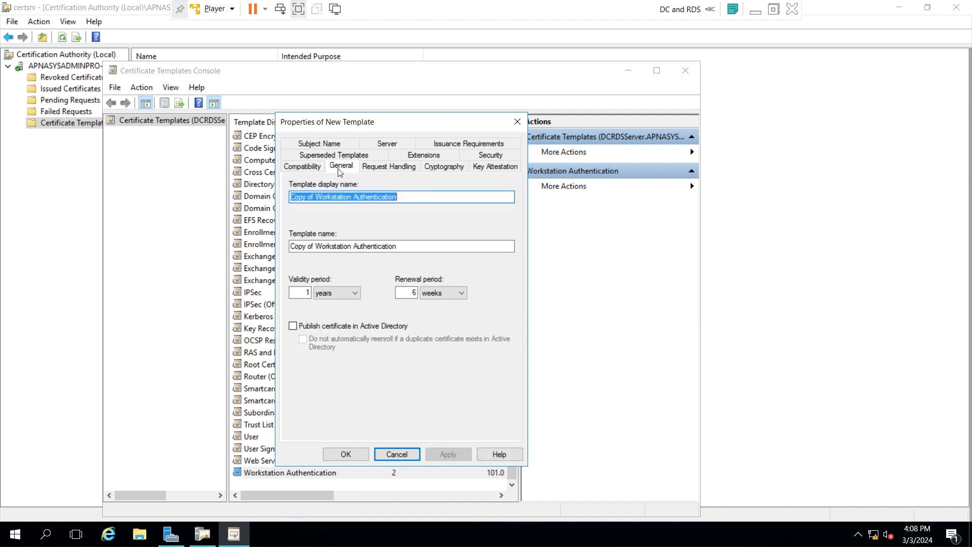
click(339, 199)
drag(406, 199, 251, 206)
text(remote)
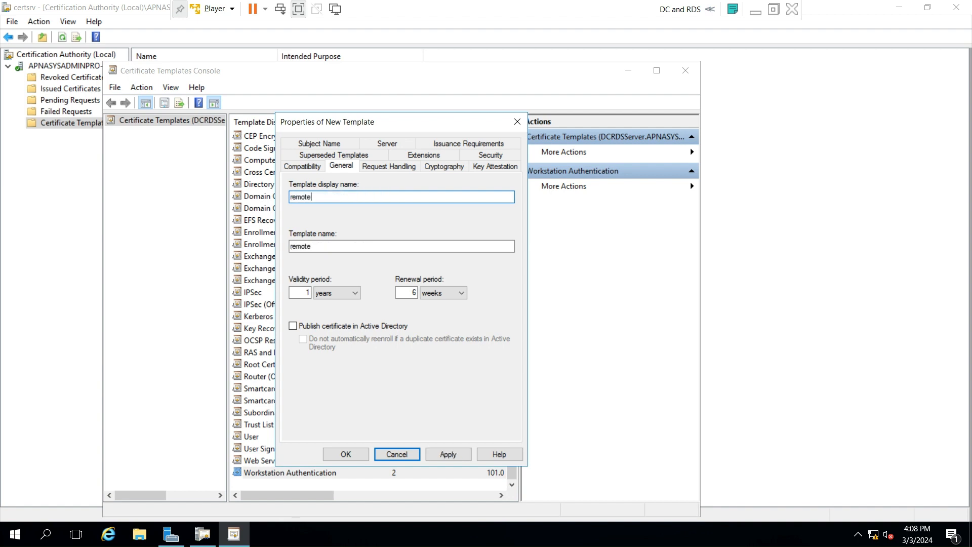
text( desktop services)
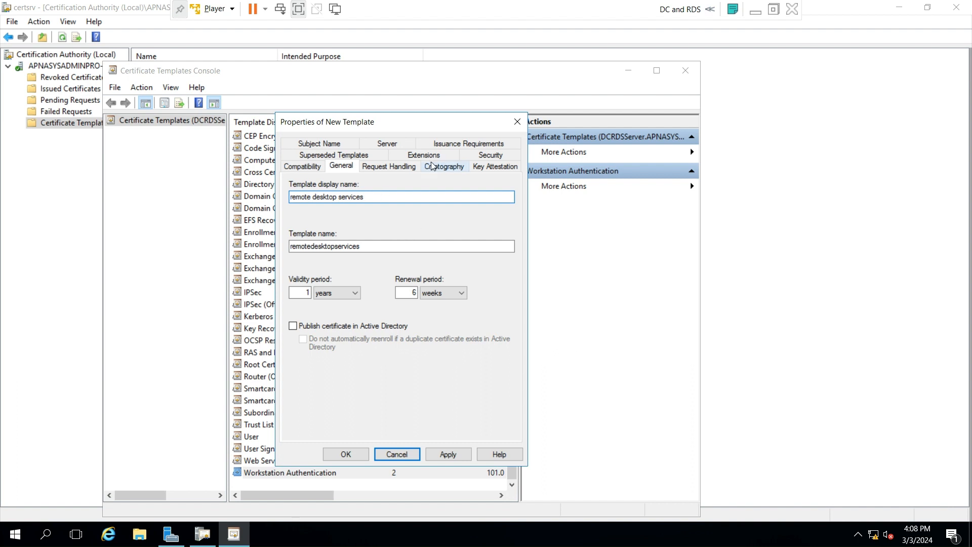
key(ctrl+a)
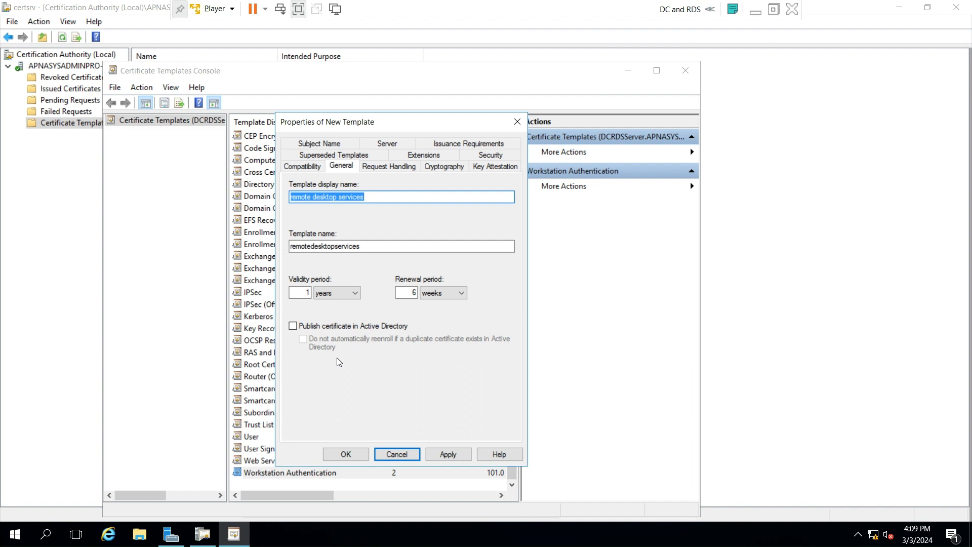
click(293, 326)
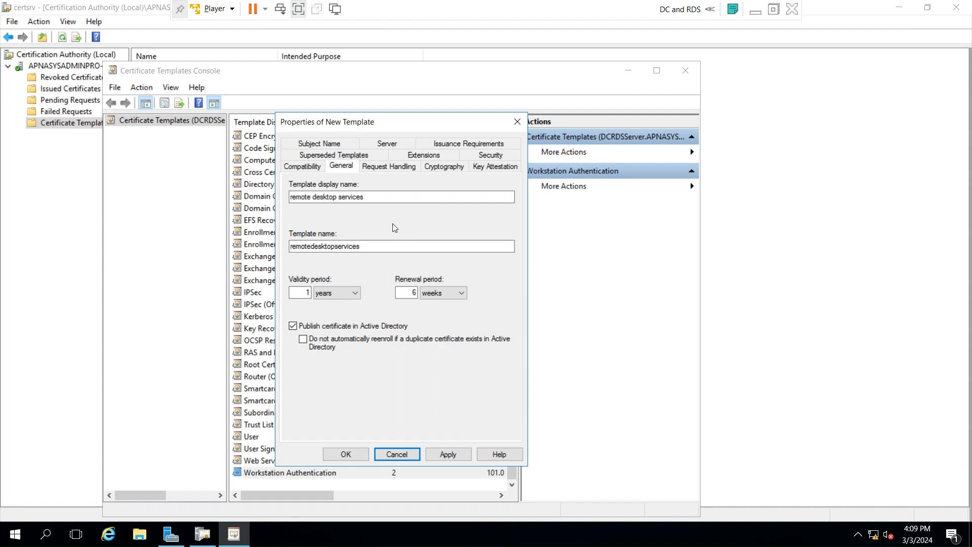
click(418, 156)
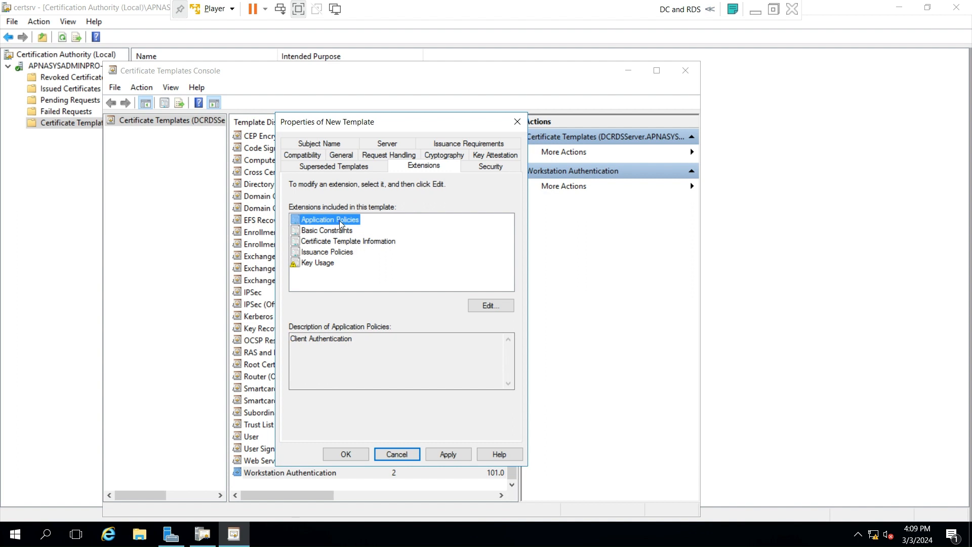
- Add Server Authentication to the new template's Application Policies next to Client Authentication
click(481, 307)
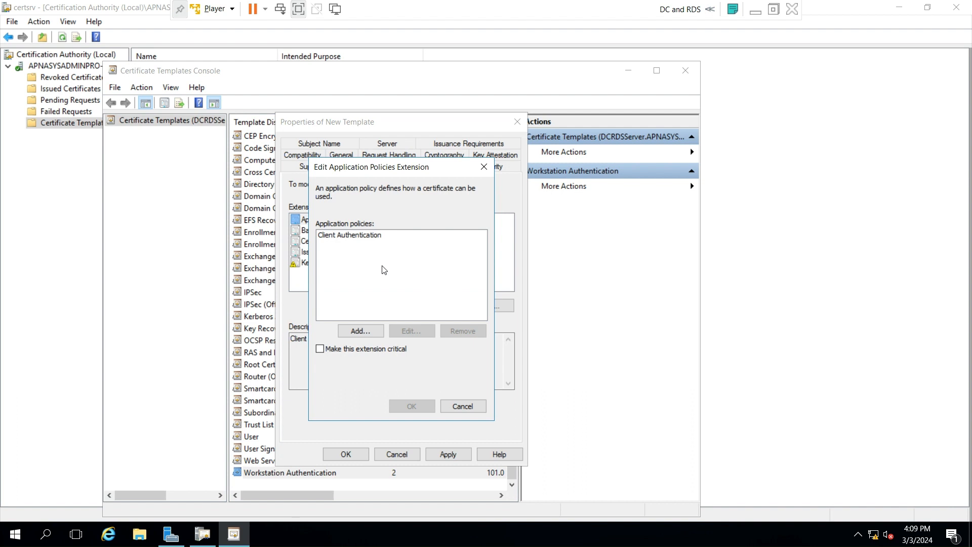
click(355, 331)
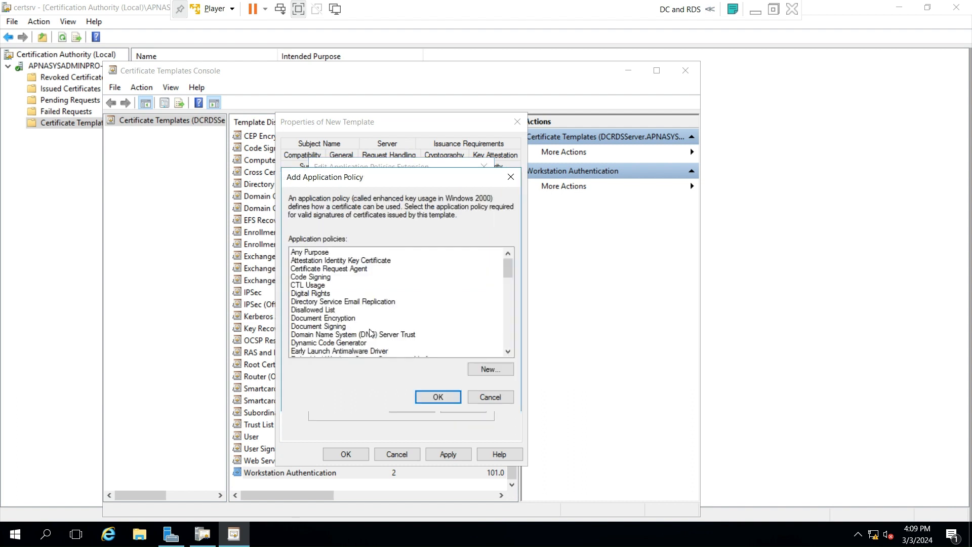
scroll(338, 342, down, 5)
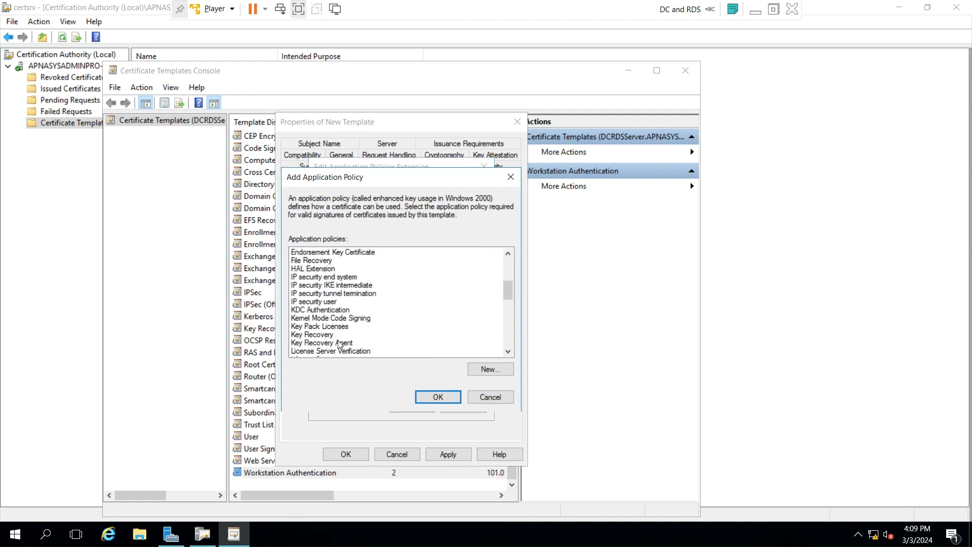
scroll(339, 343, down, 1)
scroll(339, 344, down, 6)
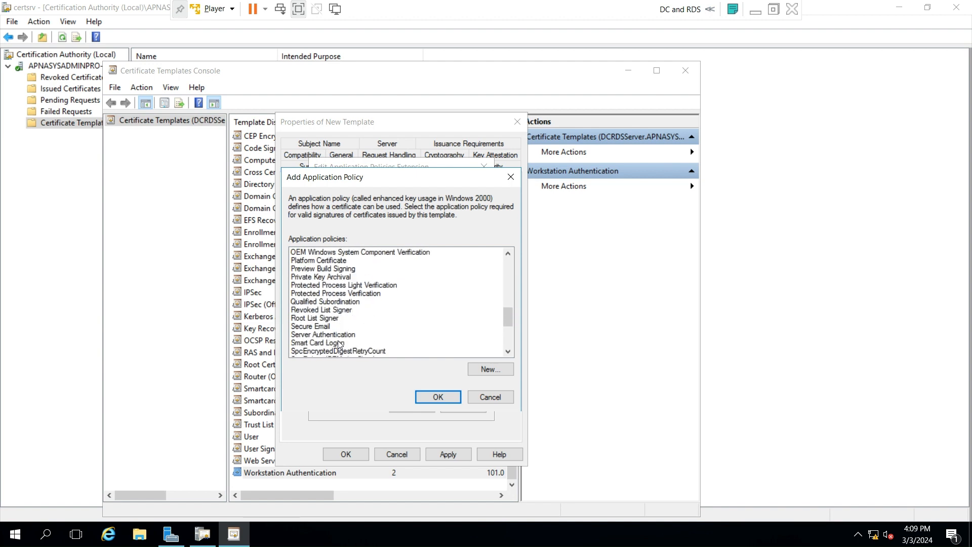
click(324, 337)
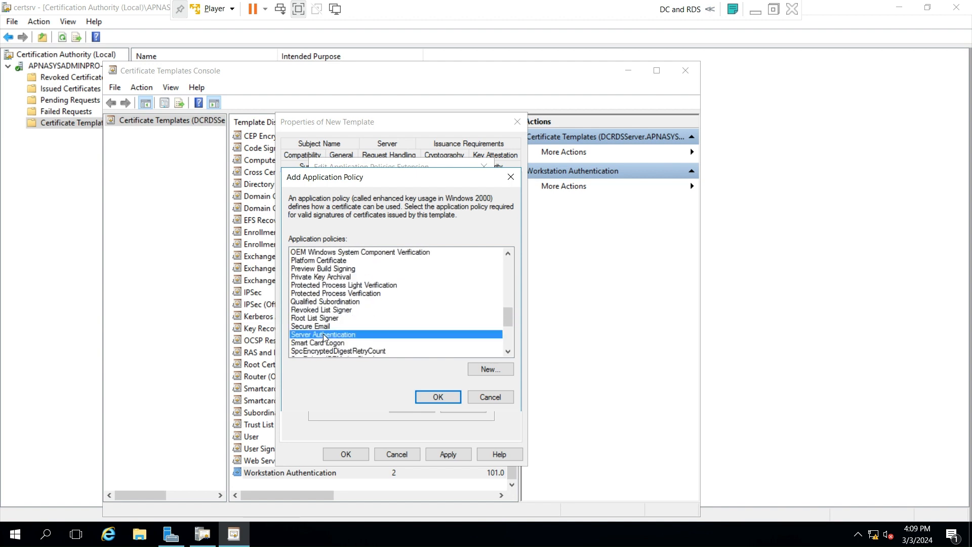
click(446, 401)
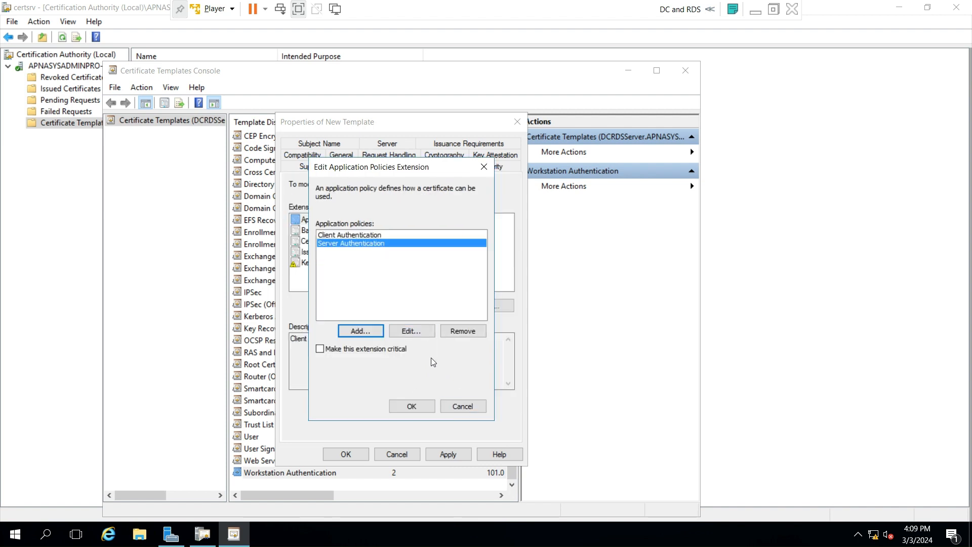
click(417, 409)
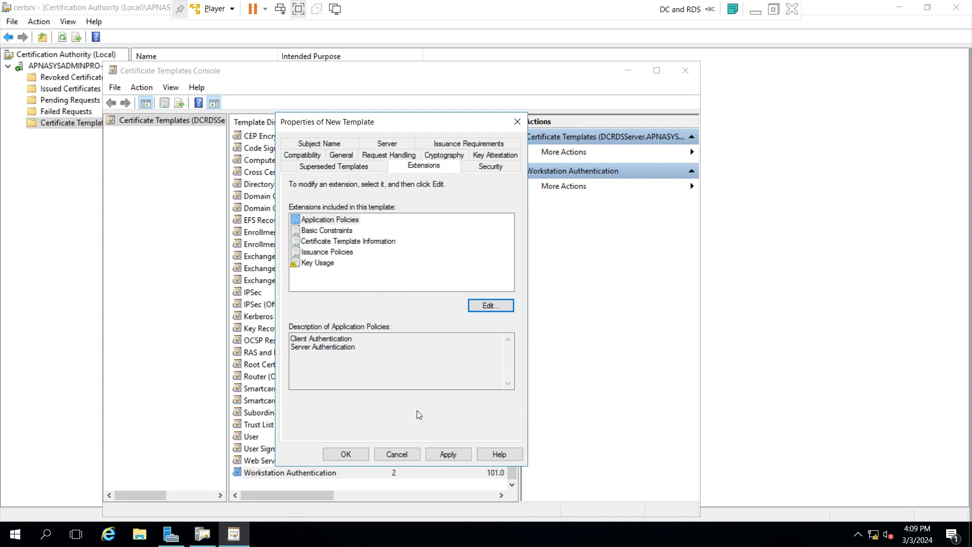
click(478, 167)
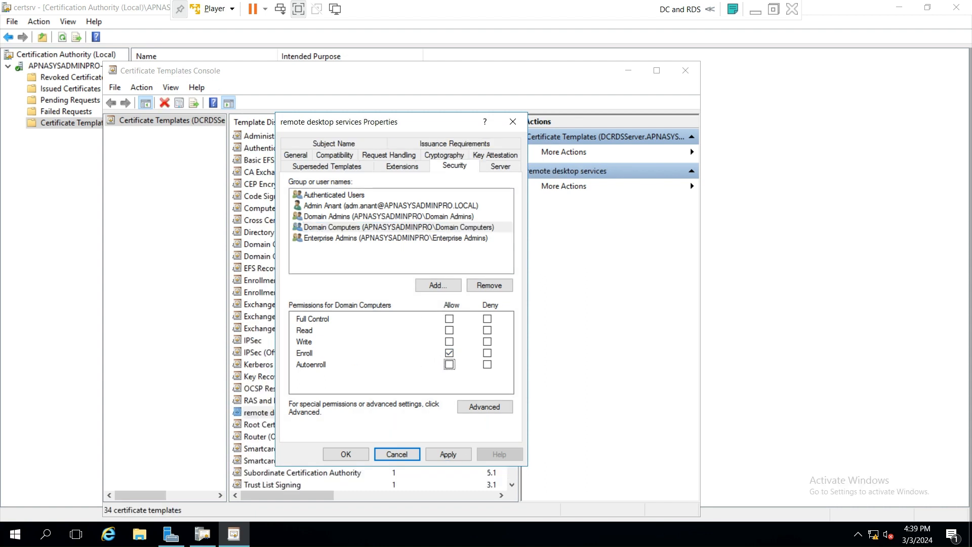
- Grant Domain Computers Autoenroll permission and save the template as 'remote desktop services'
click(449, 365)
click(455, 457)
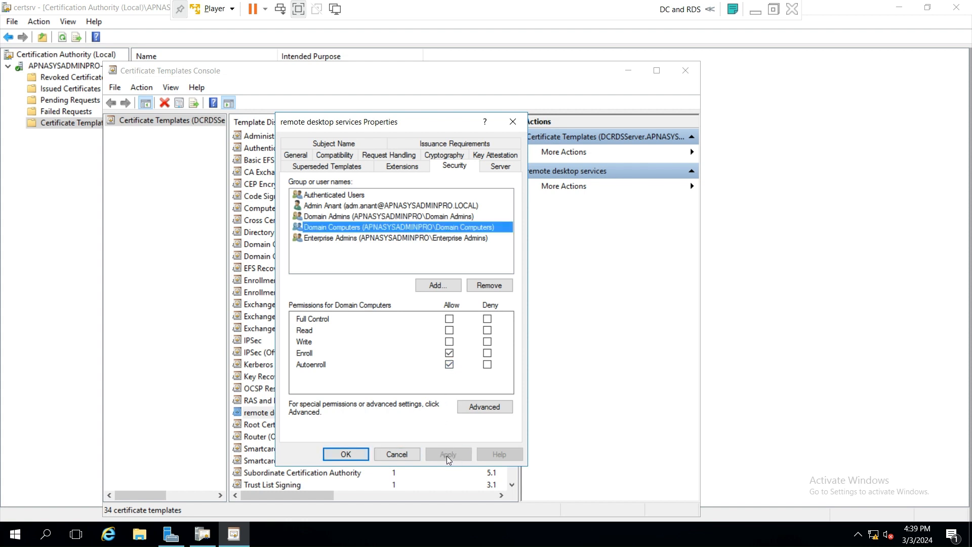
click(345, 456)
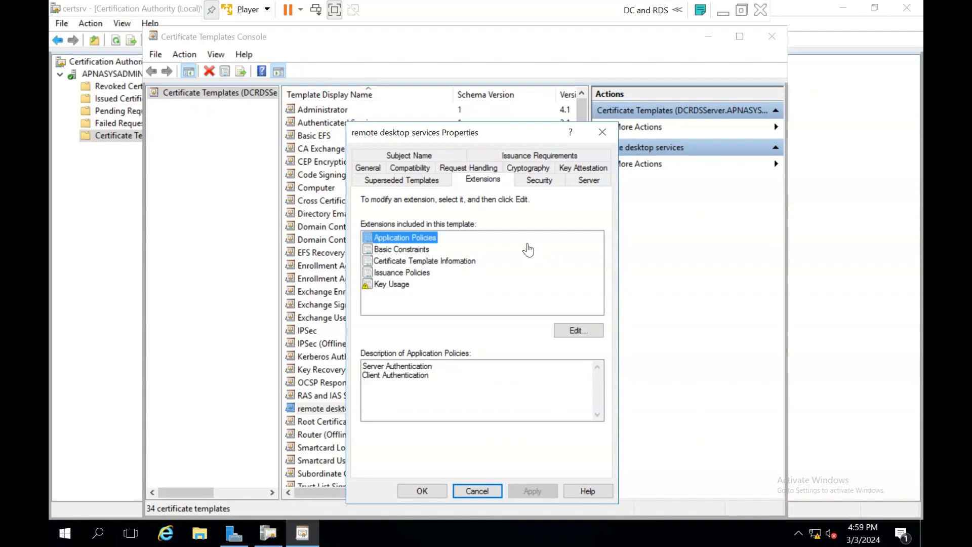
- Review the remote desktop services template's Subject Name settings, then close it without changes
click(415, 156)
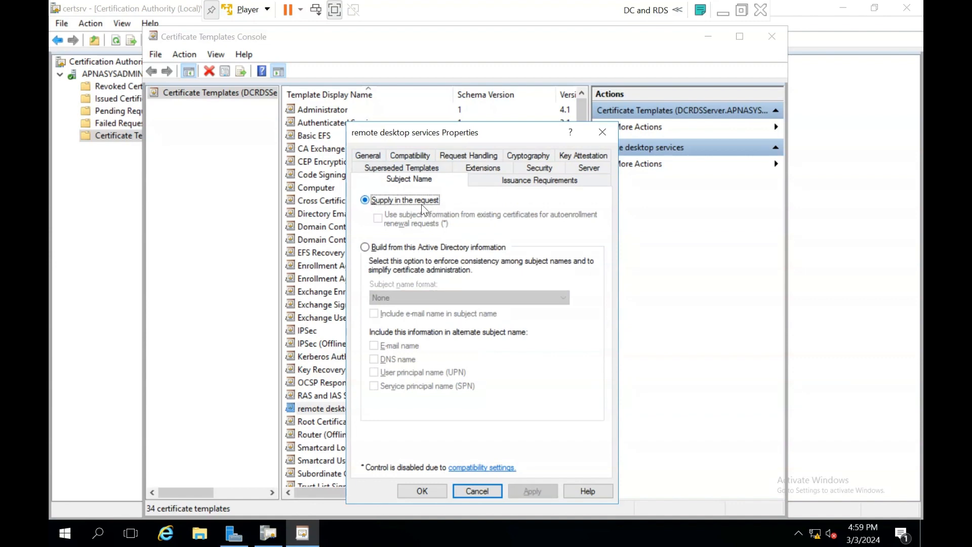
key(alt+F4)
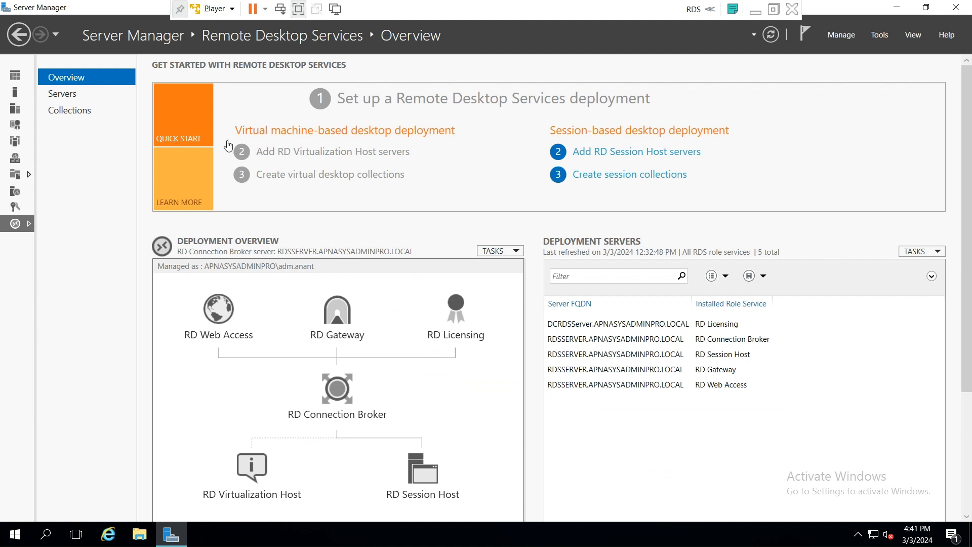
- Launch certlm as administrator, maximize it, and list the certificates in Personal > Certificates
click(48, 535)
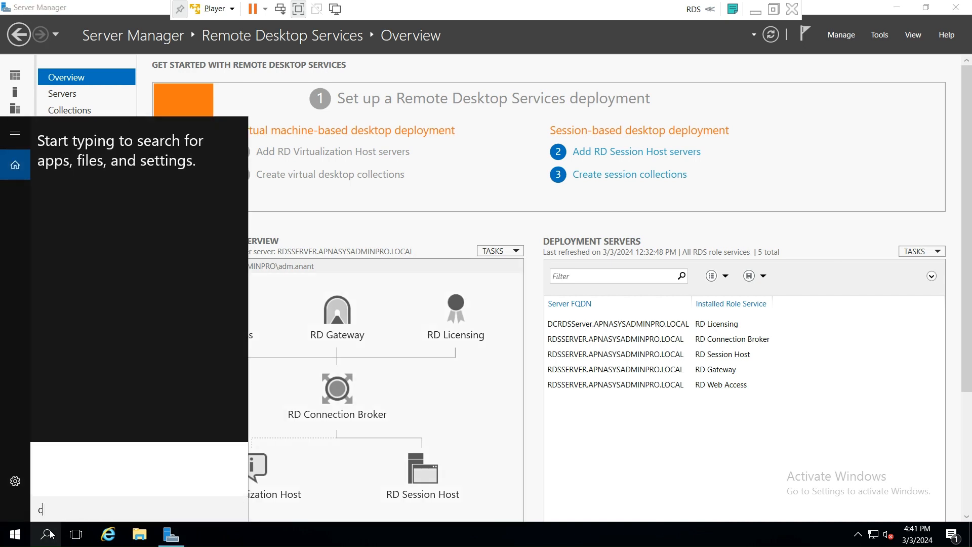
text(certlm.)
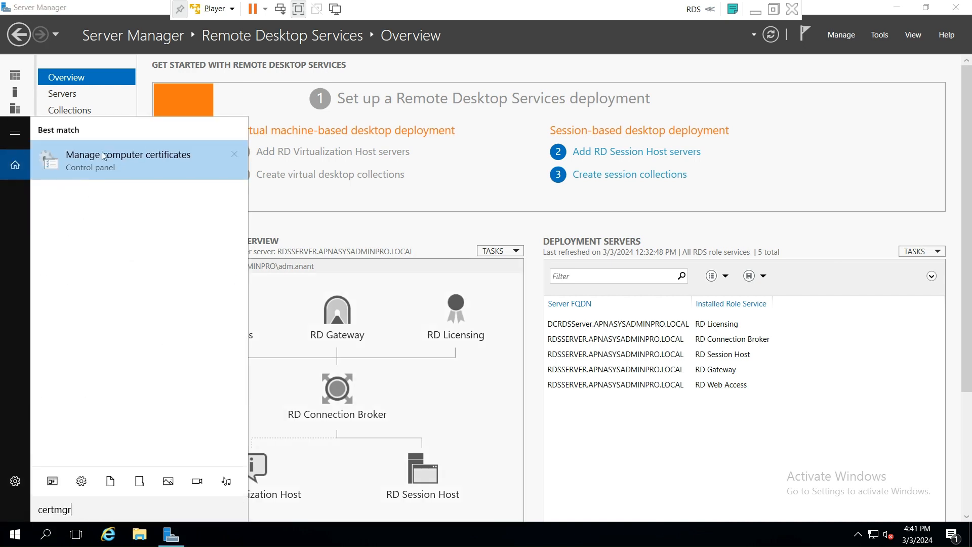
click(115, 154)
click(439, 357)
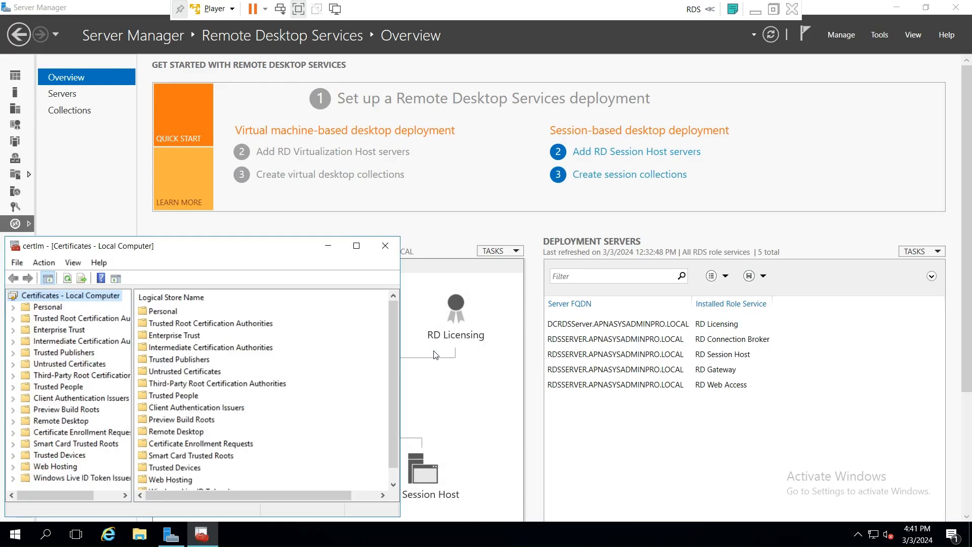
click(353, 235)
click(205, 541)
click(357, 246)
click(8, 67)
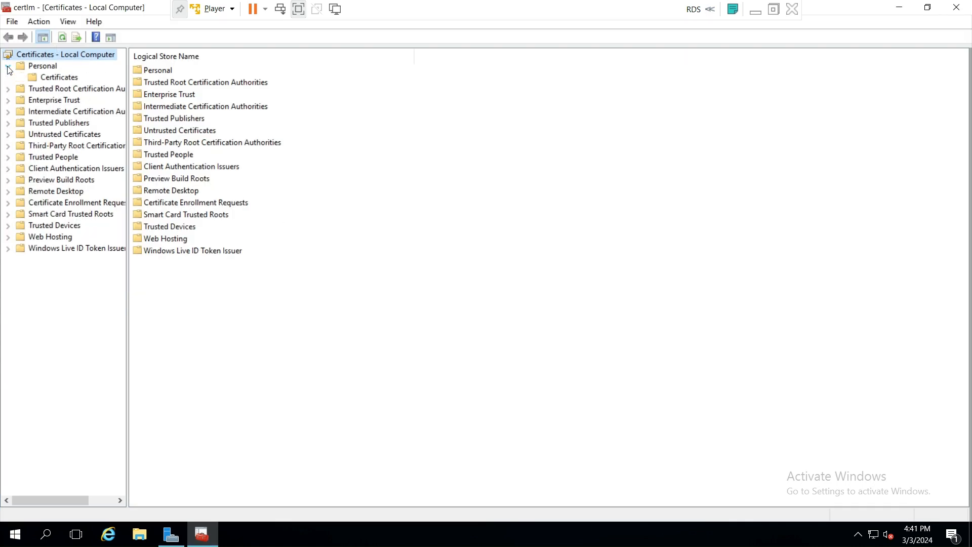
click(59, 78)
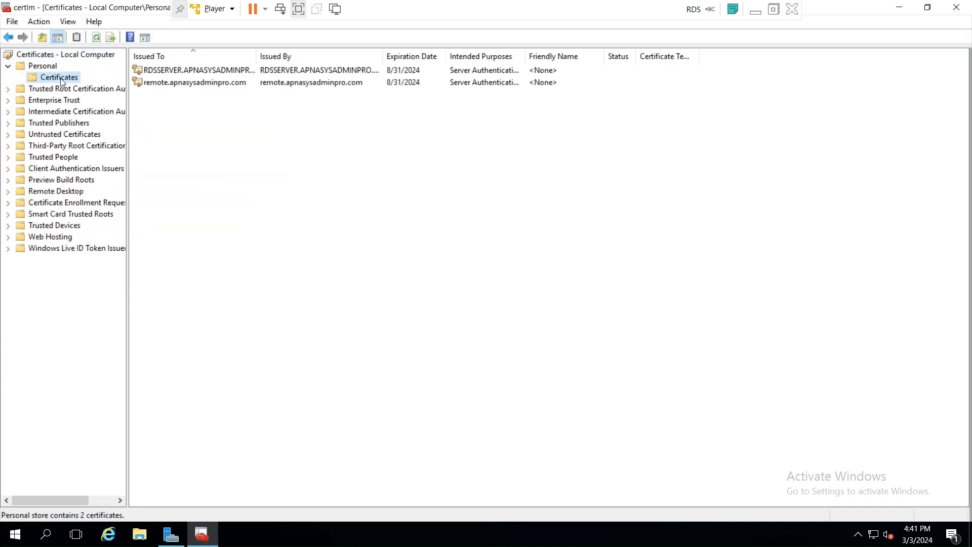
- Request a new certificate with the remote desktop services template and open its required settings
right_click(243, 164)
mouse_move(297, 169)
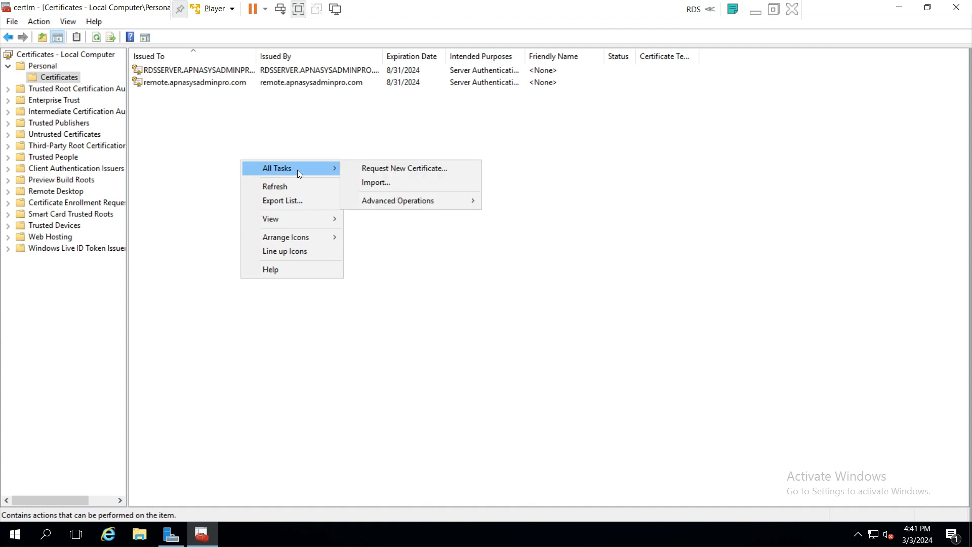
click(387, 169)
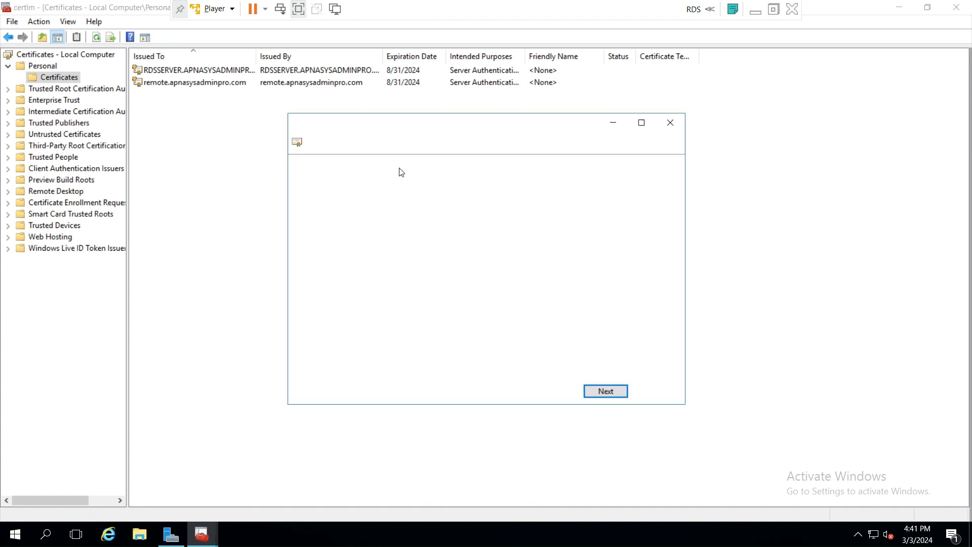
click(605, 394)
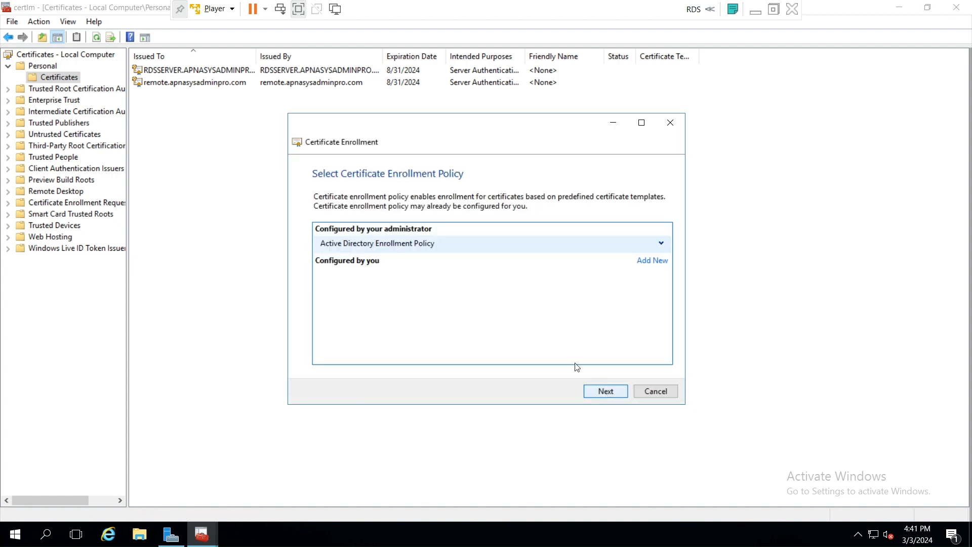
click(605, 393)
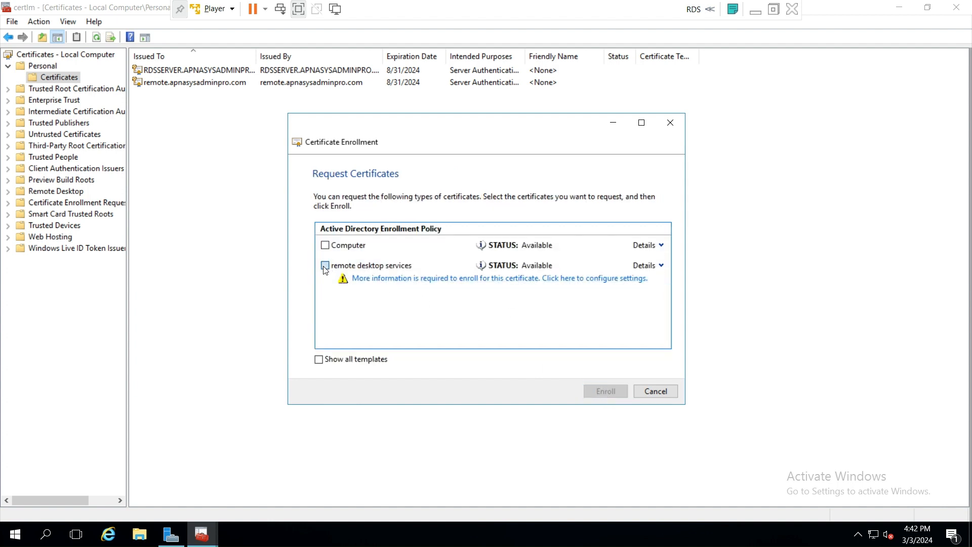
click(325, 265)
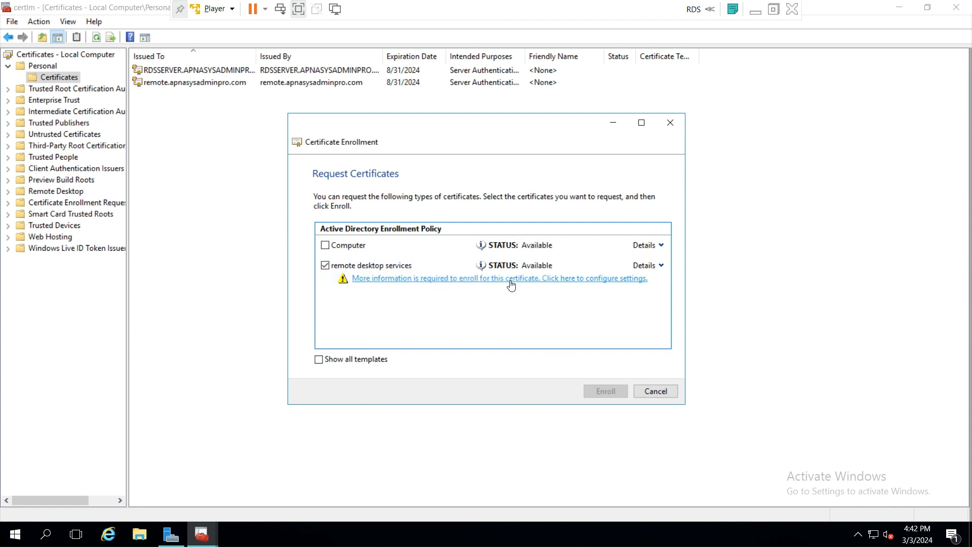
click(583, 285)
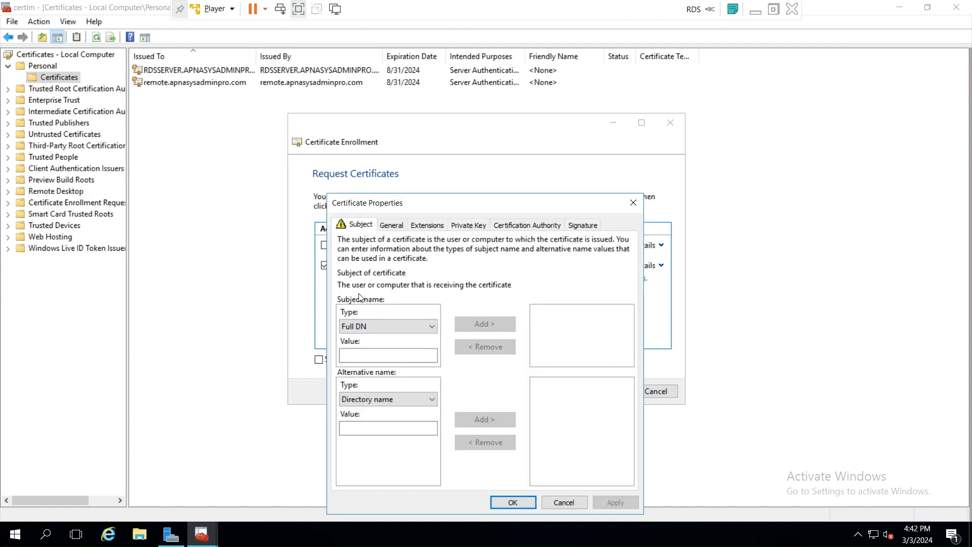
- Set the certificate subject's common name to remote.apnasysadminpro.com
click(381, 328)
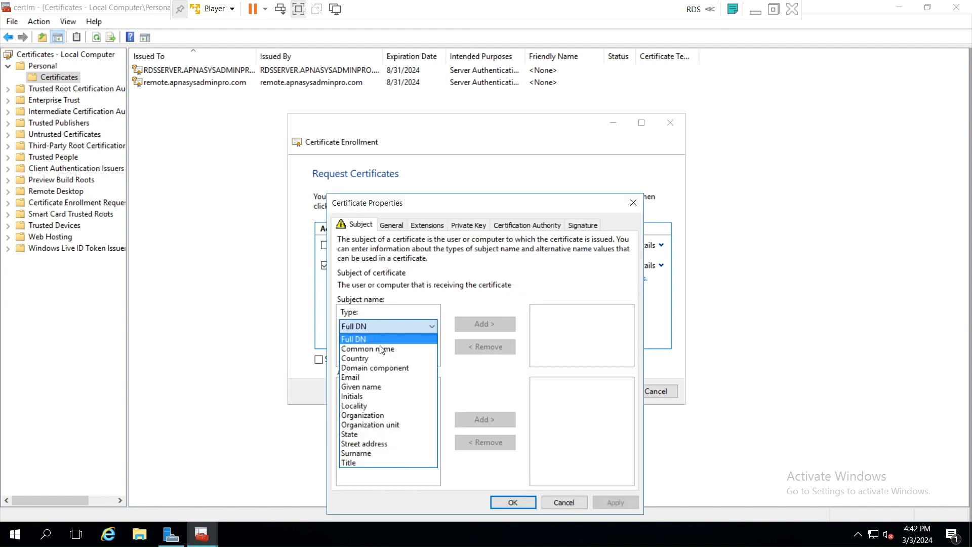
click(381, 351)
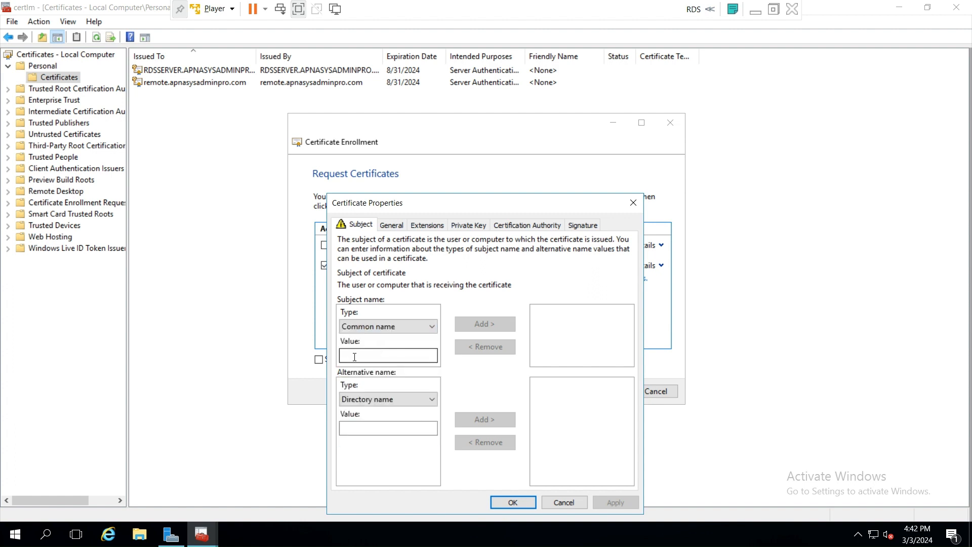
click(354, 356)
text(remote.)
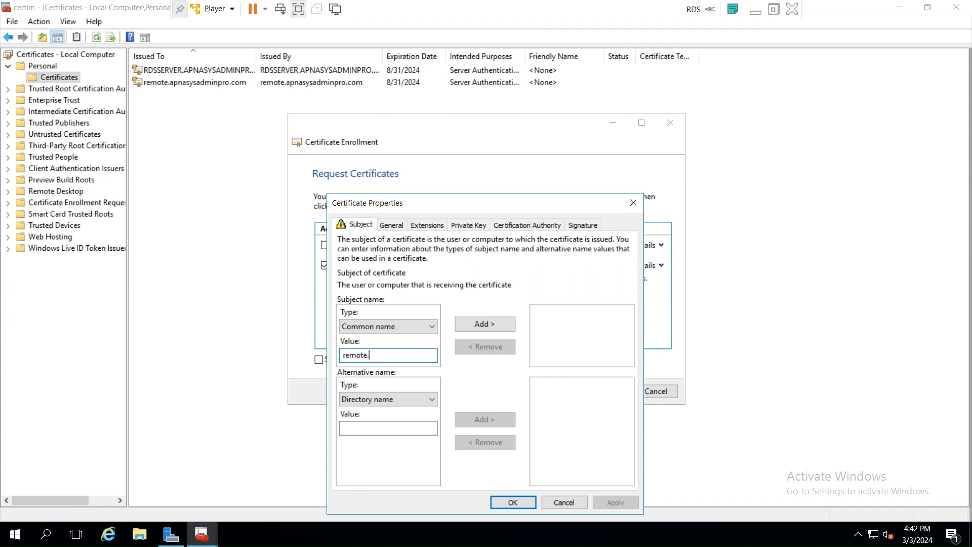
text(nasysadminpro.com)
click(481, 323)
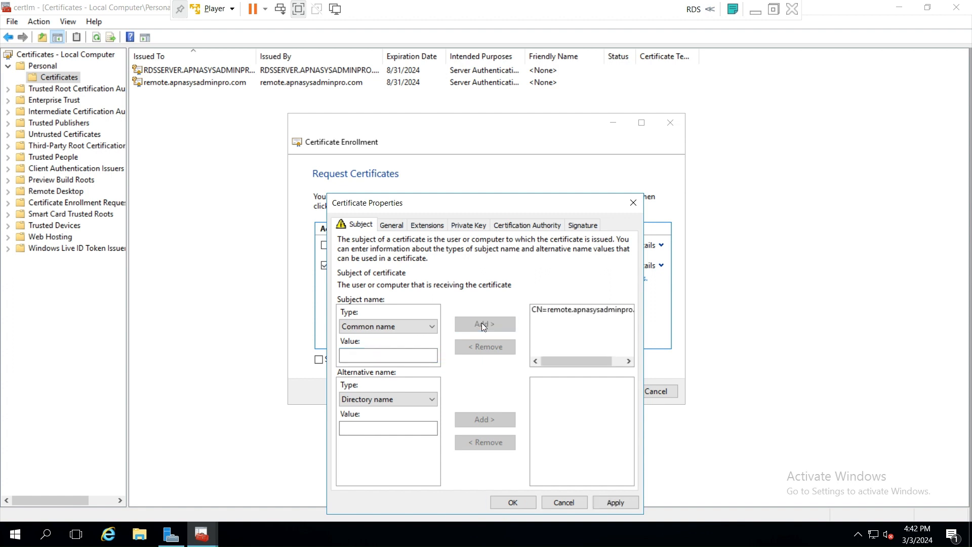
- Add remote.apnasysadminpro.com as a DNS alternative name
click(379, 401)
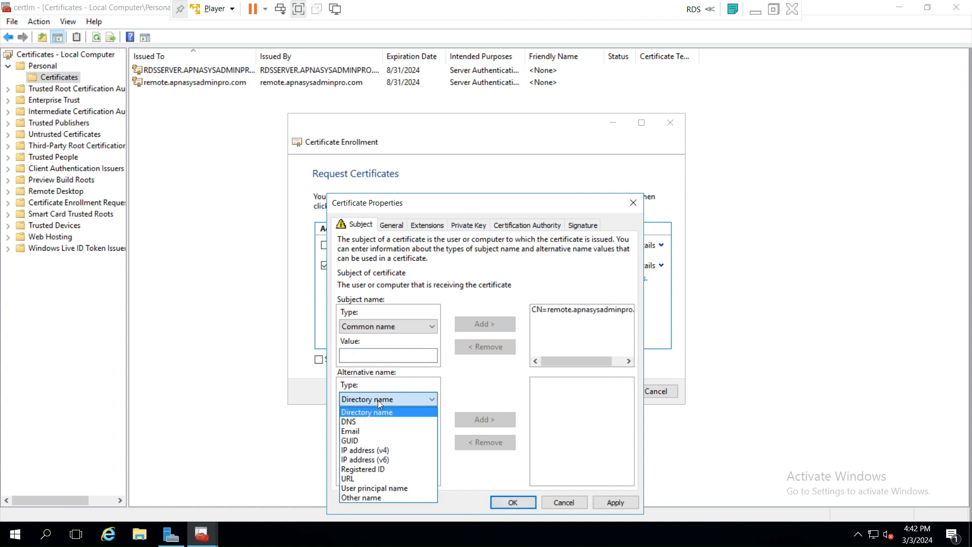
click(365, 422)
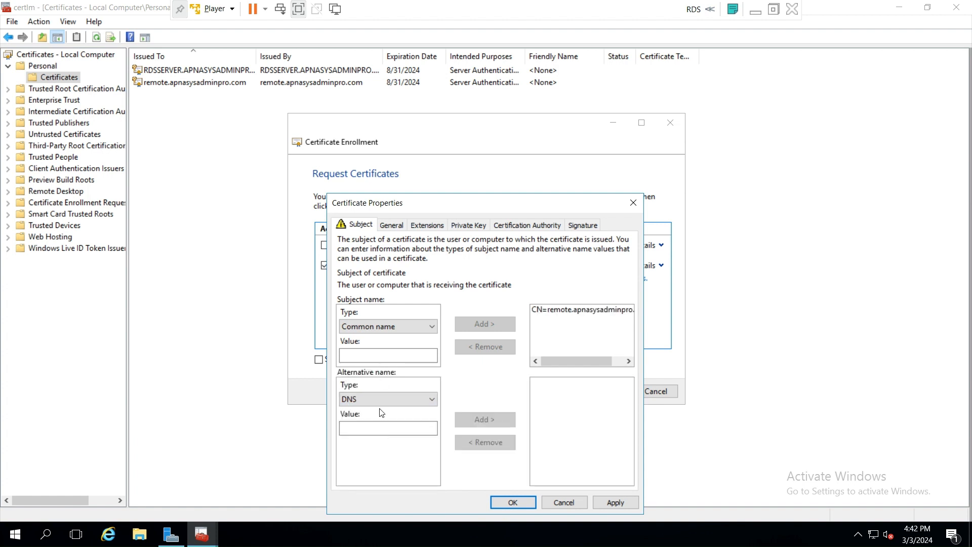
click(369, 429)
text(remote)
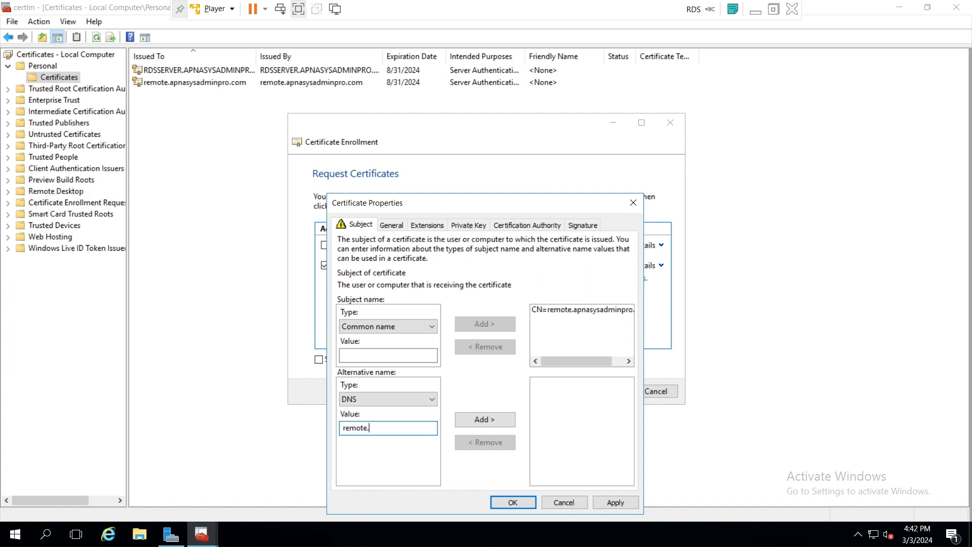
text(.apa)
key(BackSpace)
text(nasysadminpro.com)
click(501, 421)
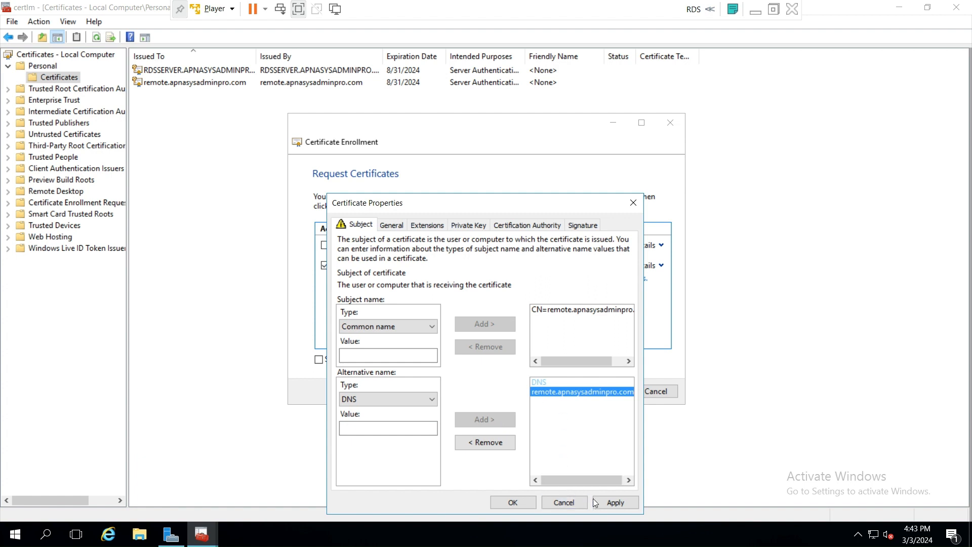
- Confirm the certificate properties and enroll the remote desktop services certificate
click(619, 502)
click(503, 507)
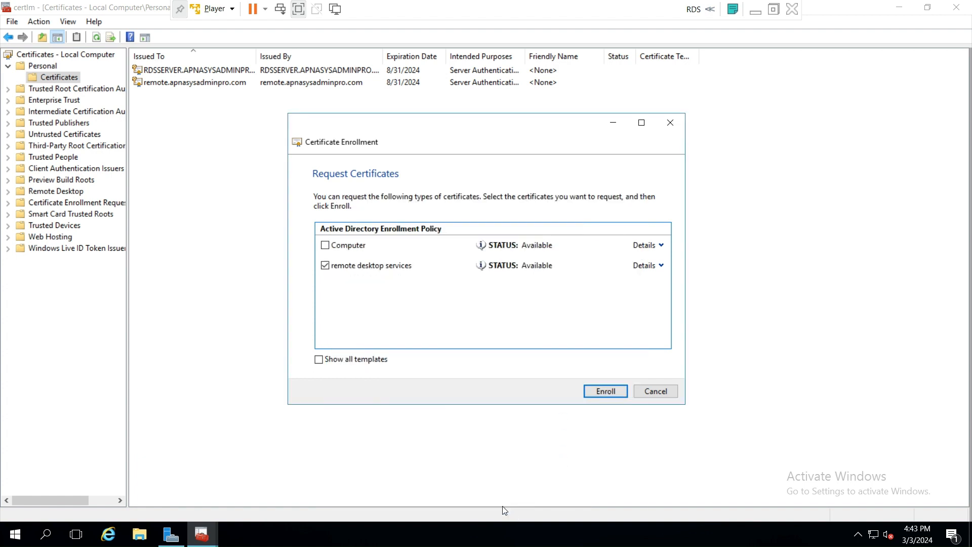
click(606, 391)
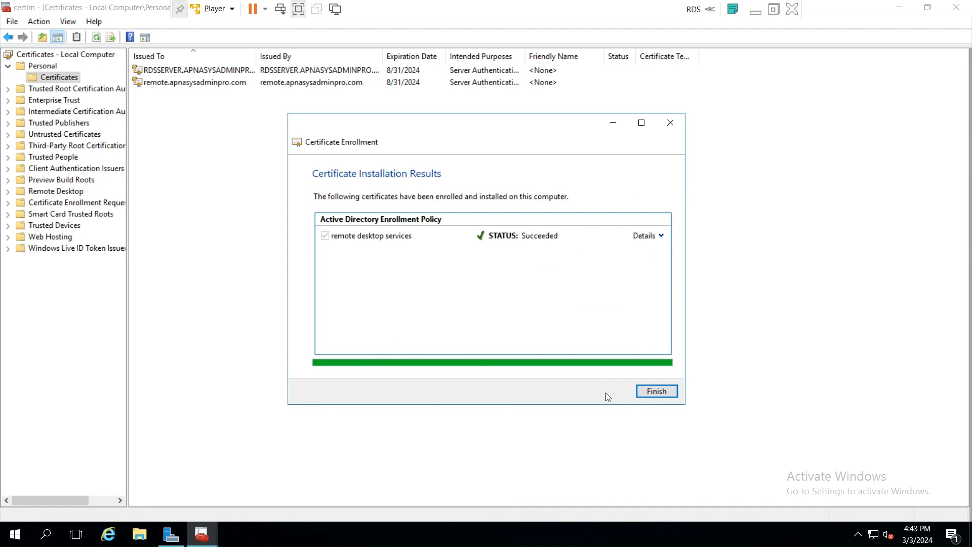
click(657, 391)
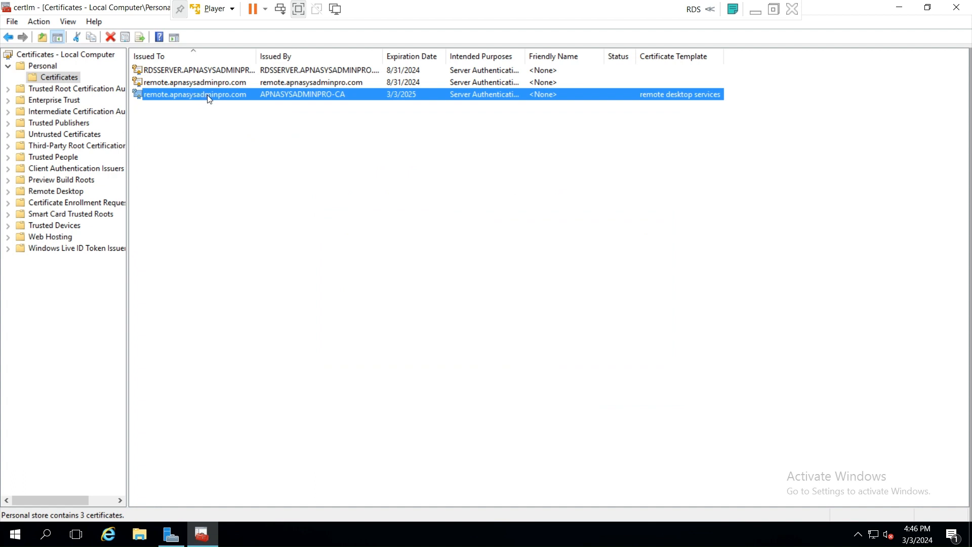
- Start exporting the new certificate with its private key in the default PFX format
right_click(307, 96)
mouse_move(360, 122)
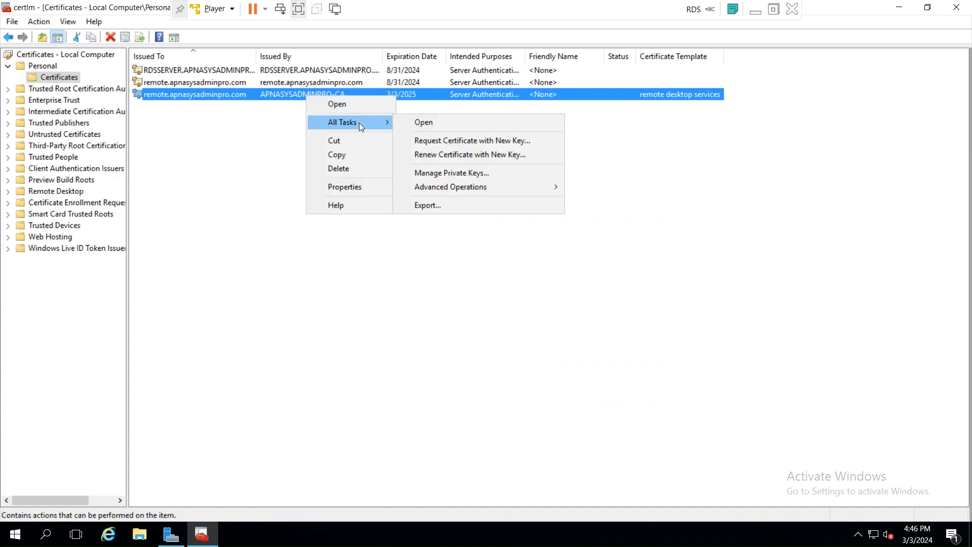
click(439, 206)
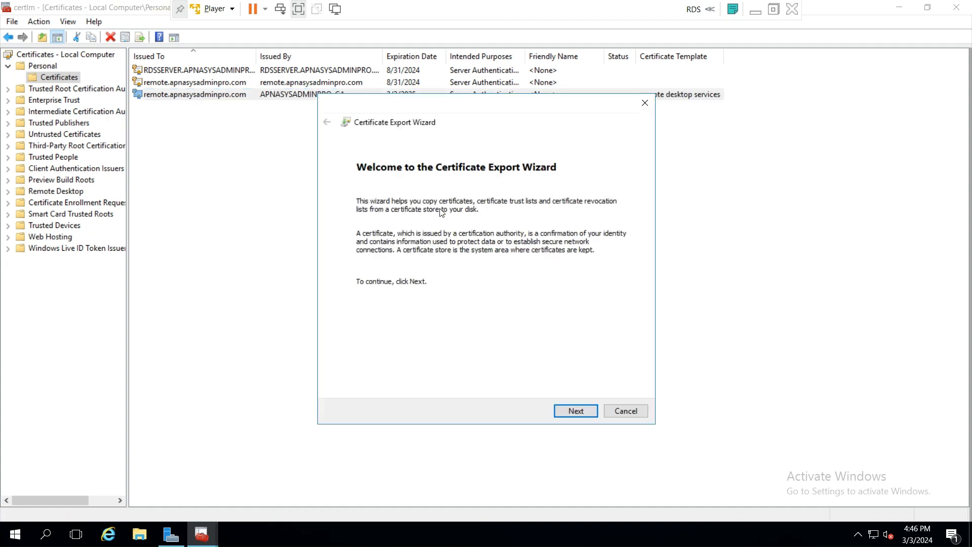
click(566, 412)
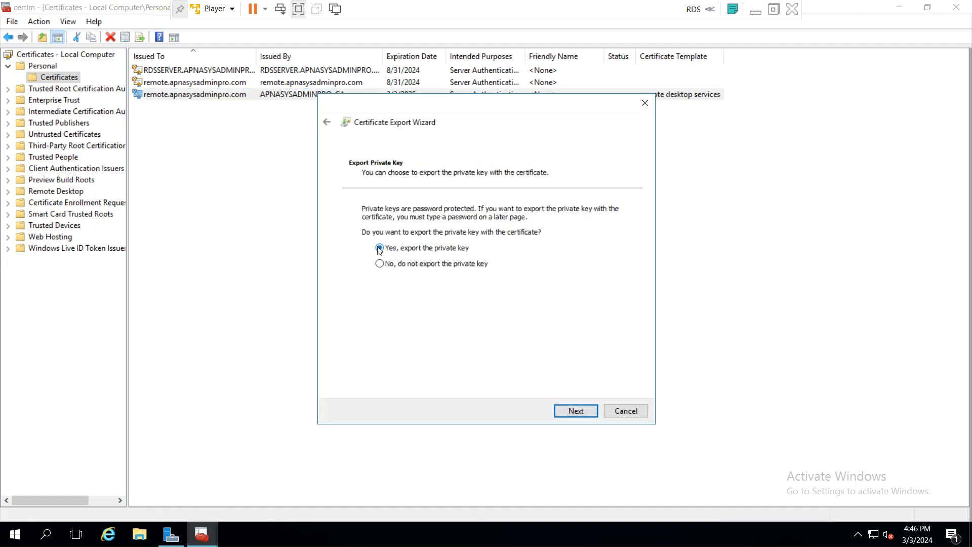
click(577, 411)
click(578, 411)
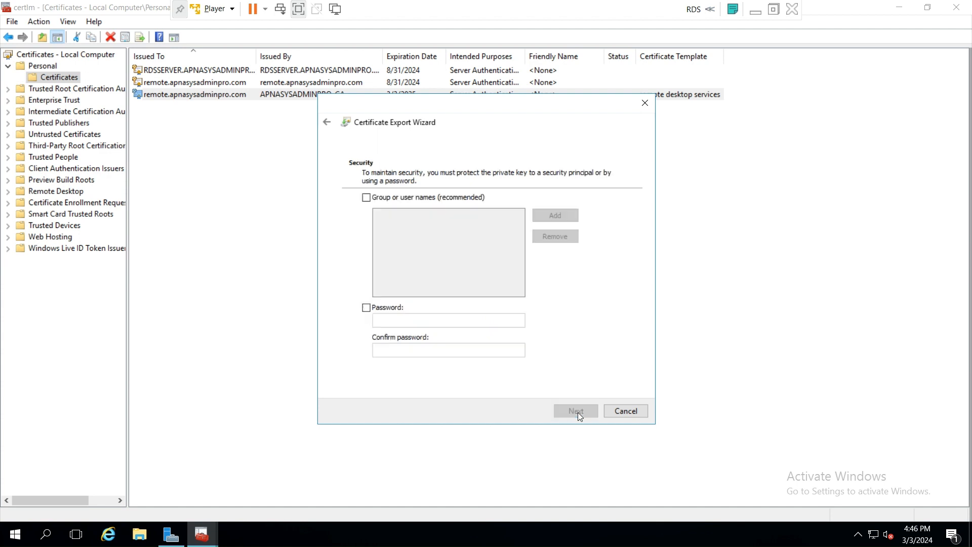
- Protect the exported key with a password, entered and confirmed, then proceed to file selection
click(366, 307)
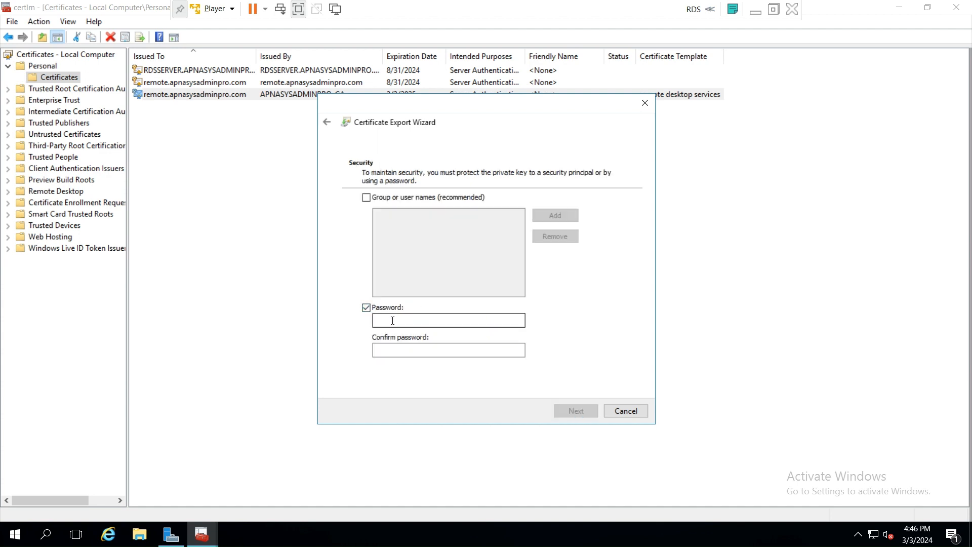
click(393, 320)
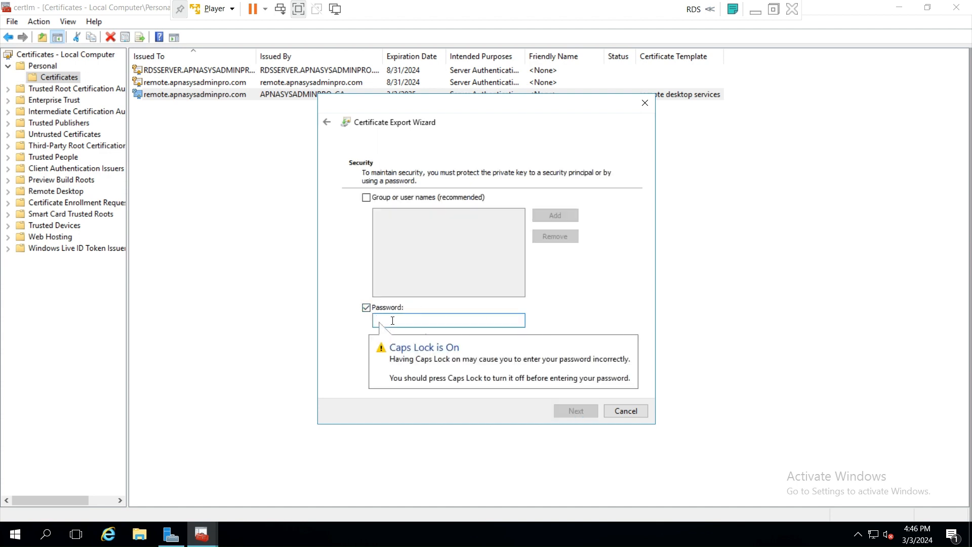
text(P)
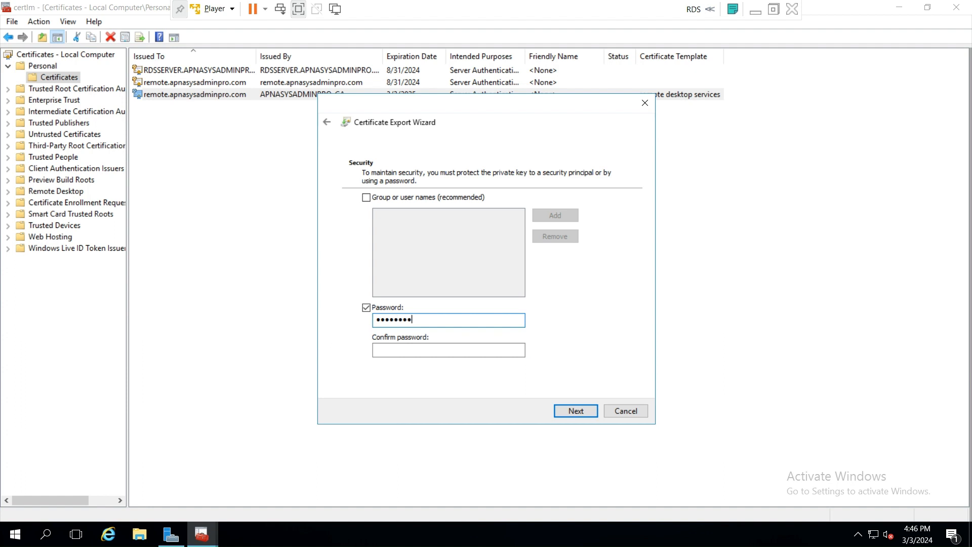
key(Tab)
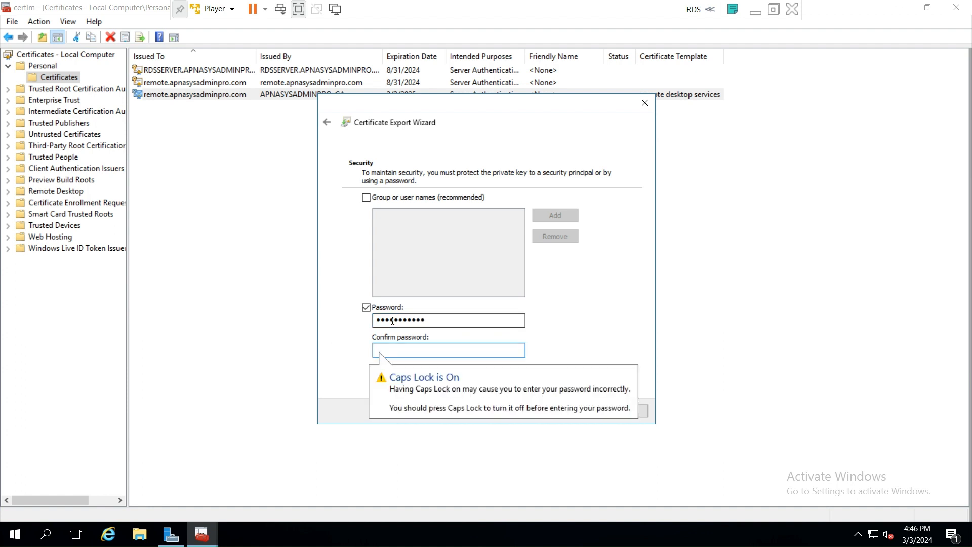
text(P)
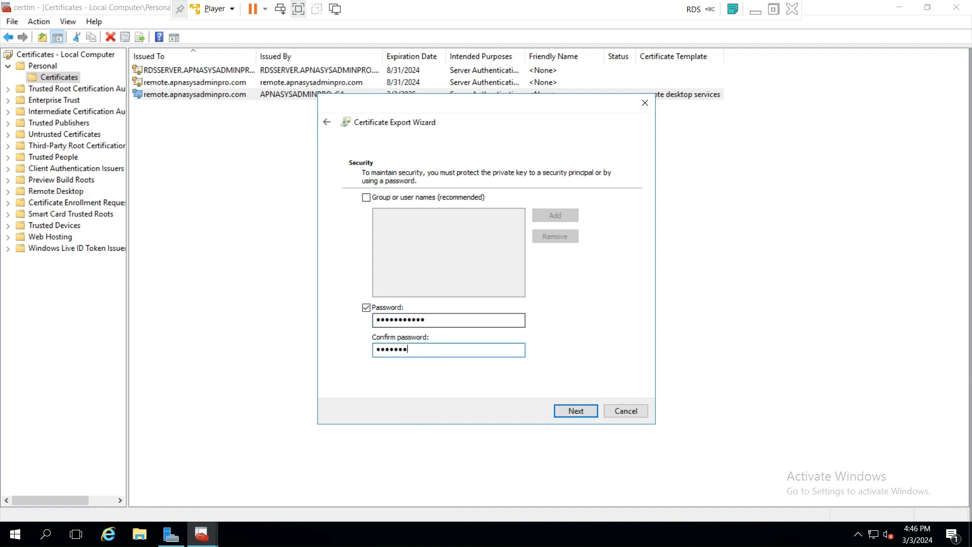
click(579, 412)
click(599, 222)
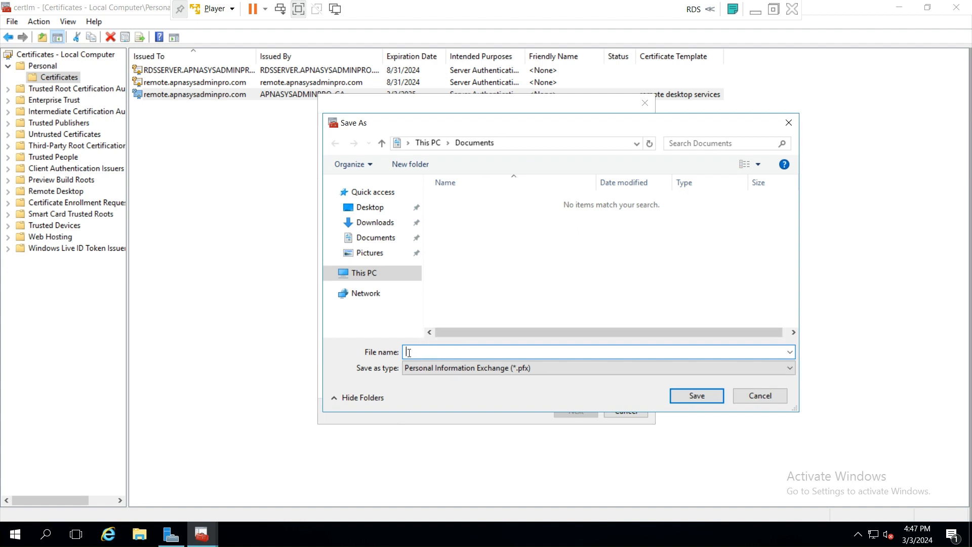
- Save the export as apnasysadminpro.com in Documents and finish the wizard successfully
text(A)
key(BackSpace)
key(BackSpace)
text(apna)
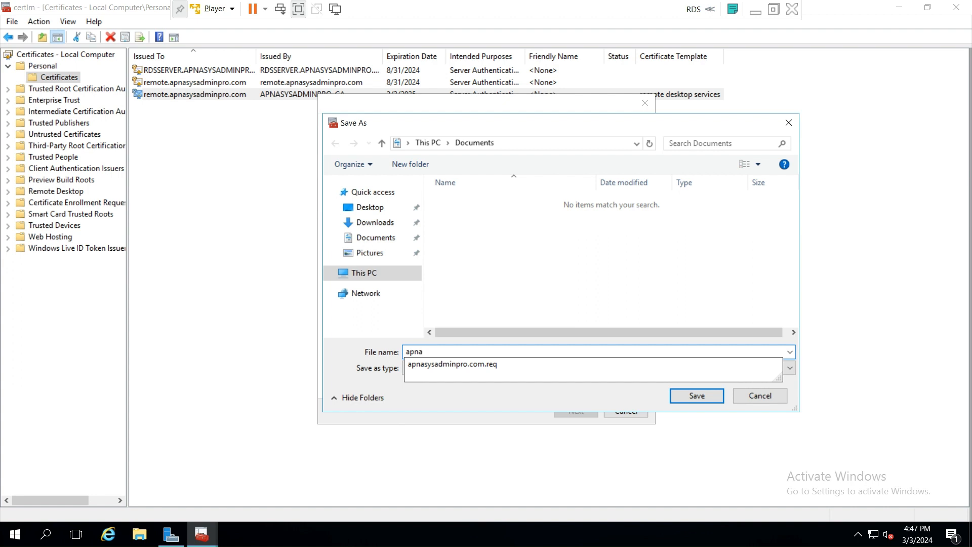
click(465, 363)
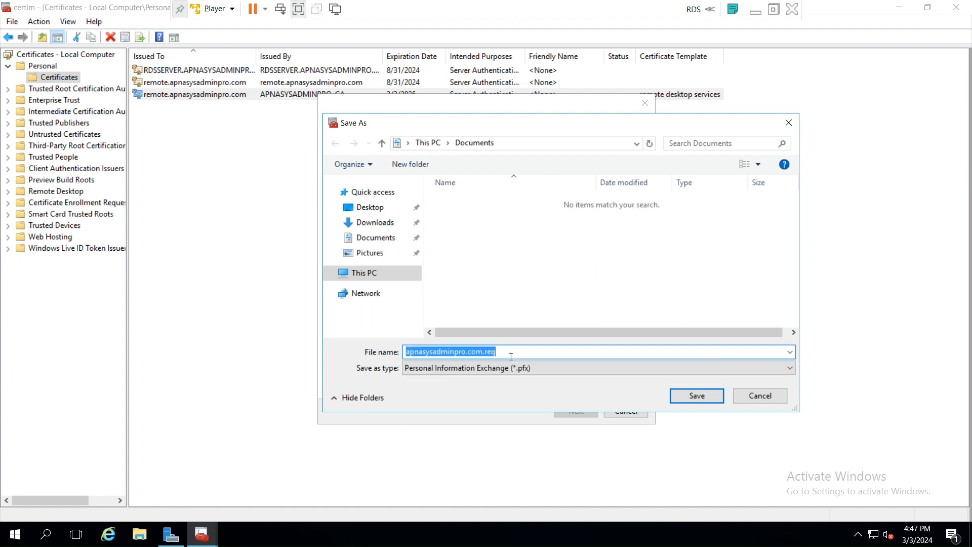
click(508, 352)
key(BackSpace)
key(BackSpace)
key(BackSpace)
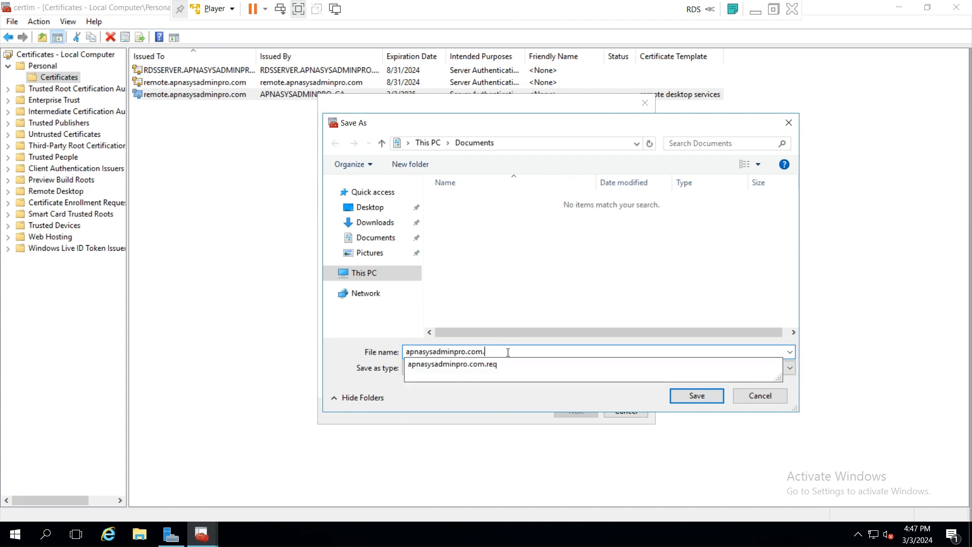
click(499, 405)
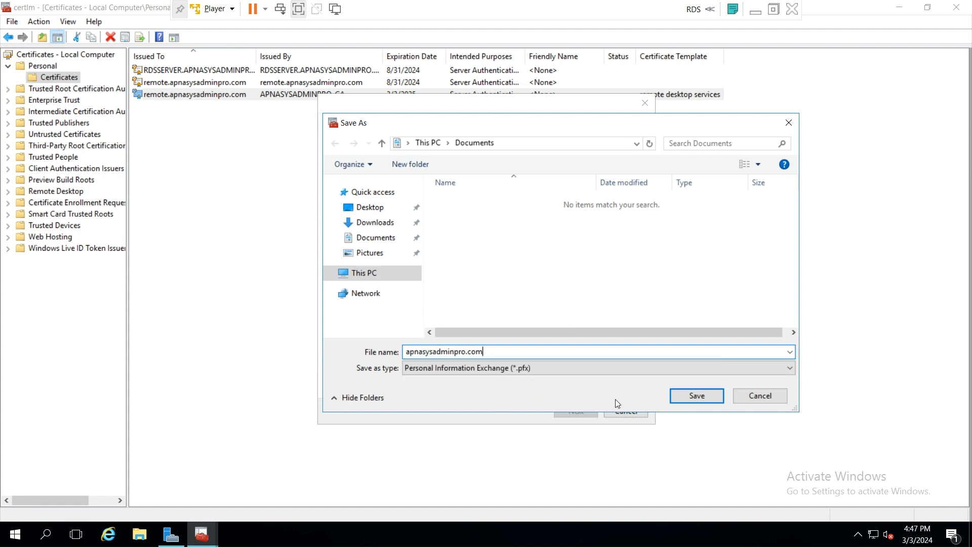
click(694, 399)
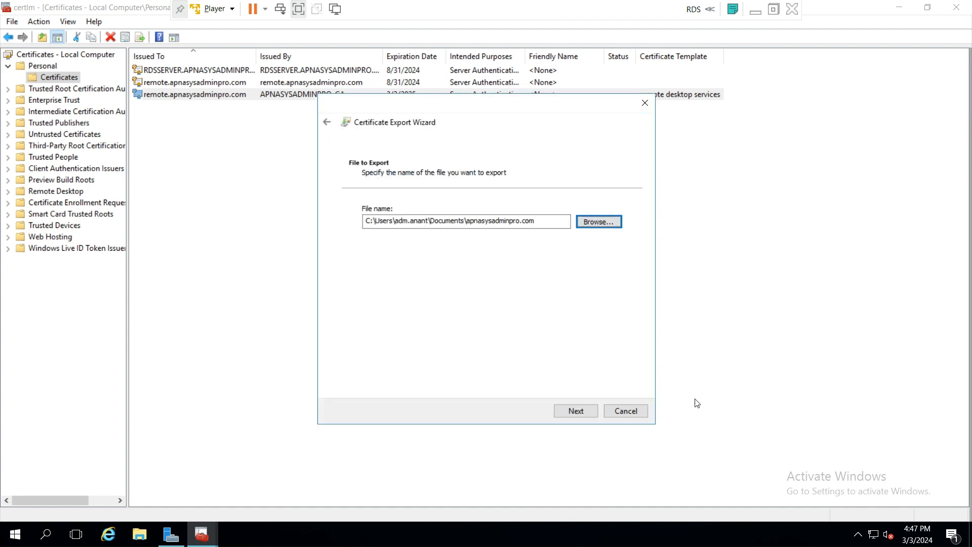
click(577, 415)
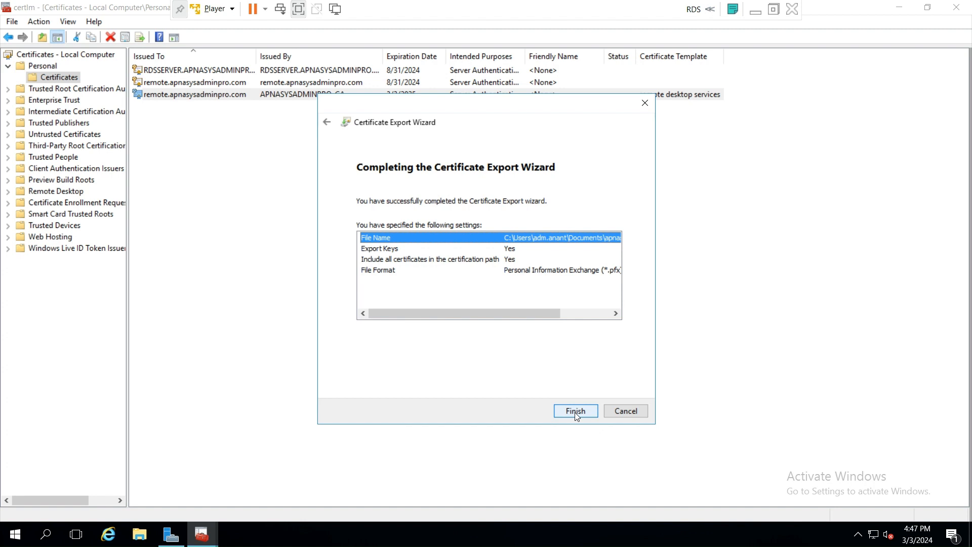
click(576, 412)
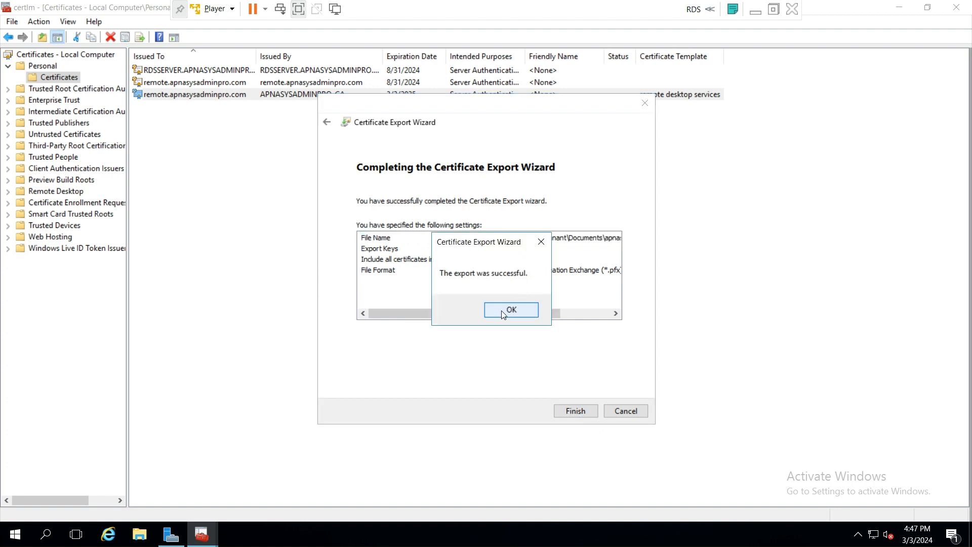
click(511, 310)
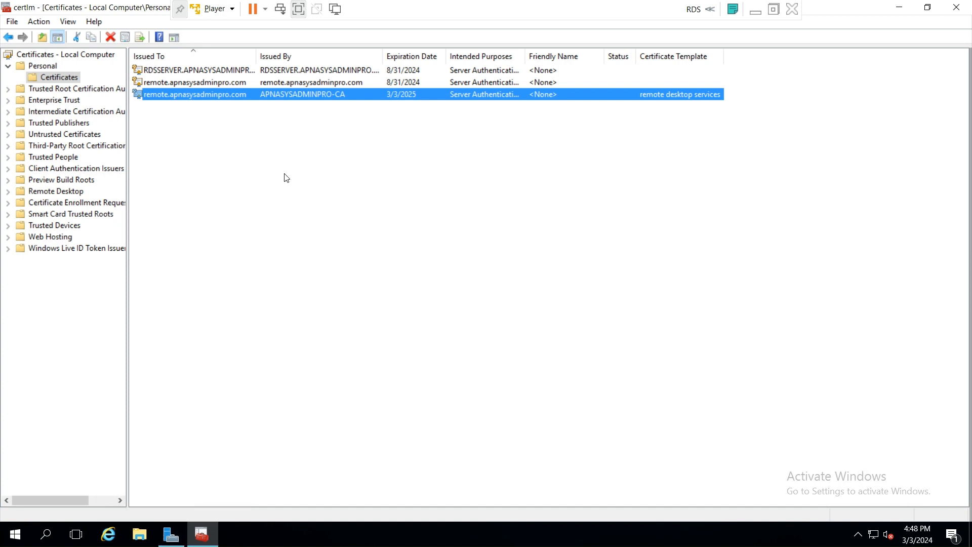
- Open the RDS deployment properties at its certificate settings
click(174, 540)
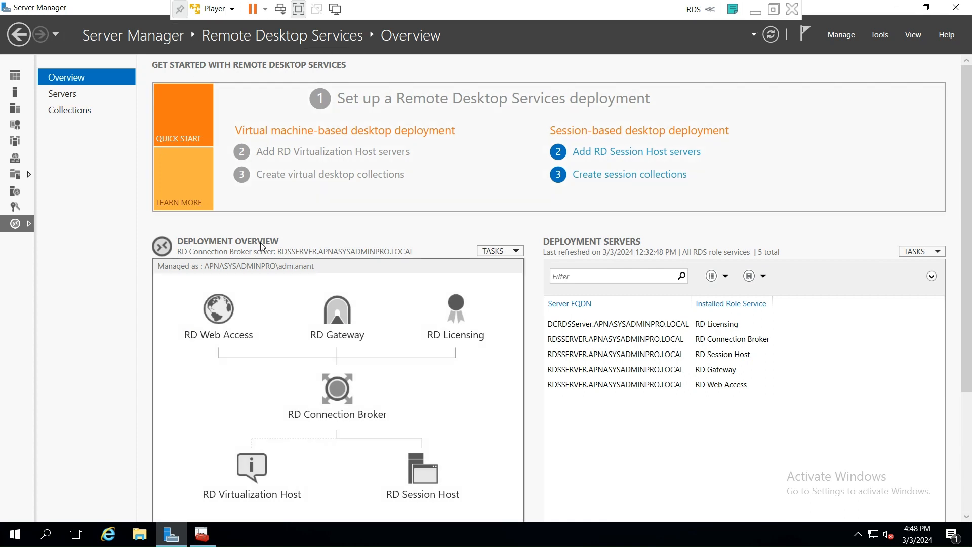
click(517, 251)
click(519, 266)
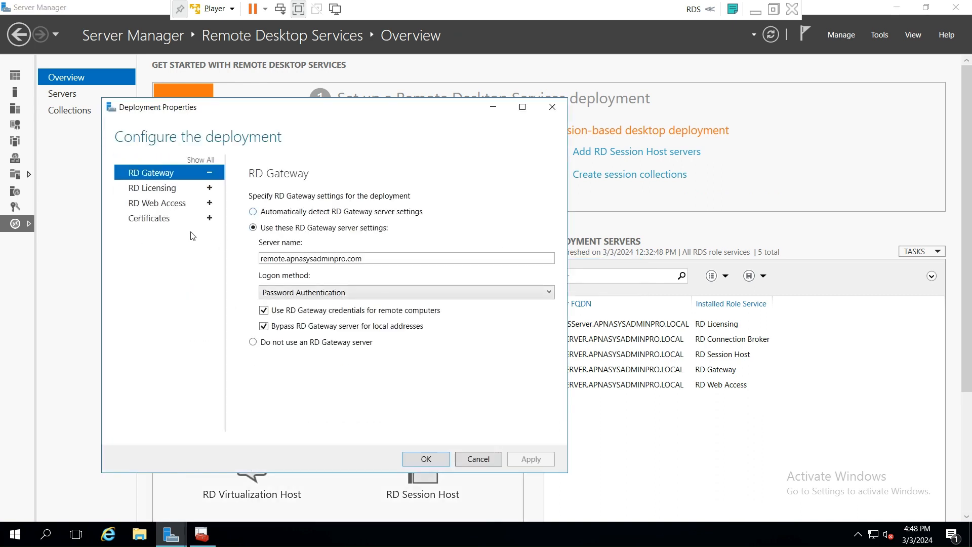
click(151, 221)
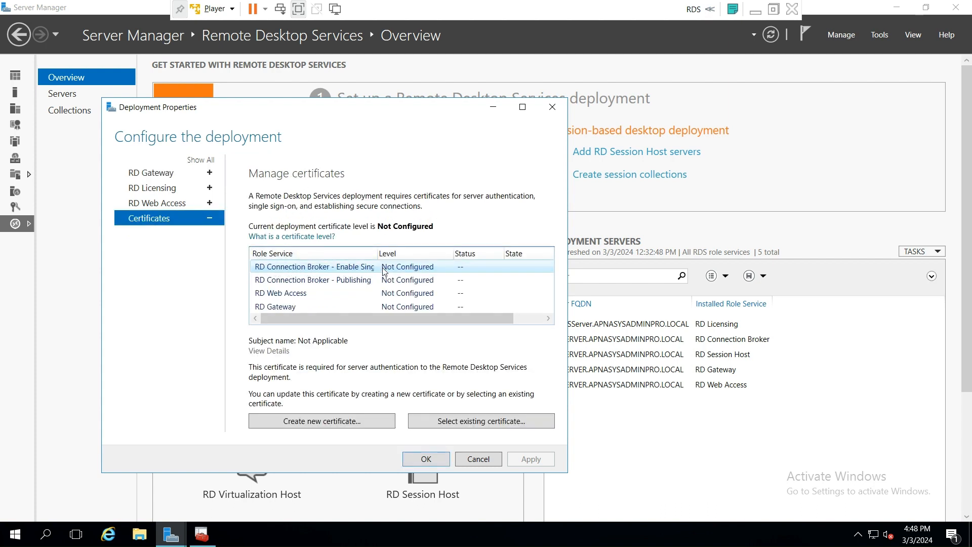
- Apply apnasysadminpro.com.pfx with its password and trusted root allowed to RD Connection Broker single sign-on
click(478, 424)
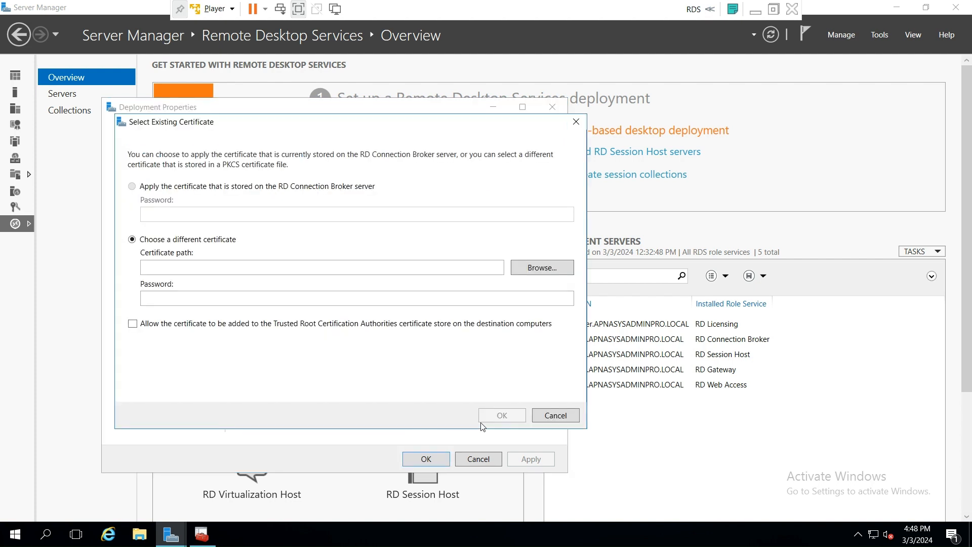
click(532, 269)
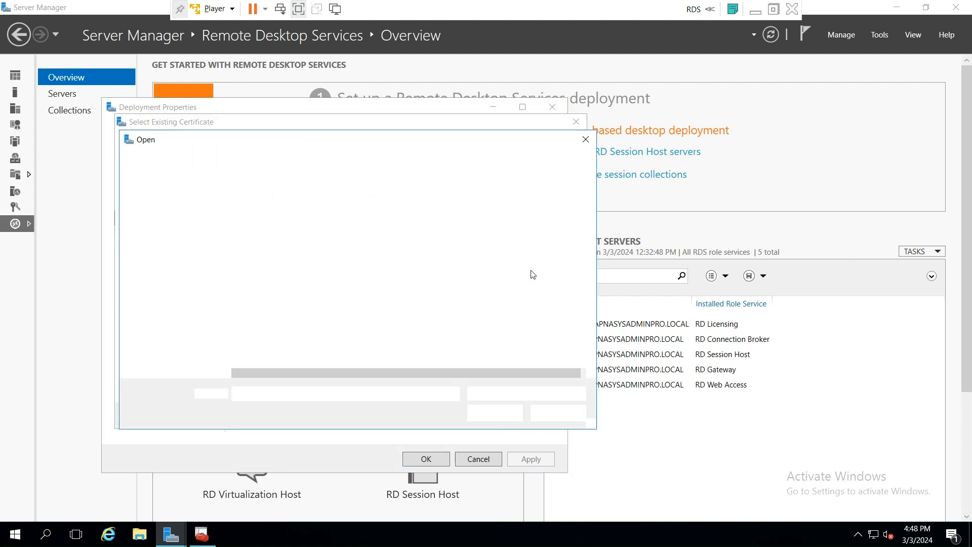
click(289, 218)
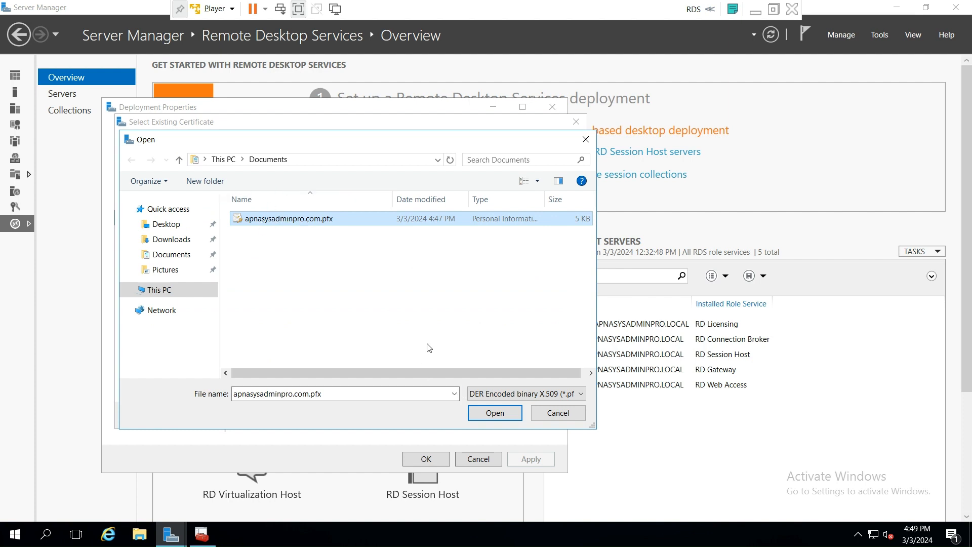
click(494, 413)
click(203, 297)
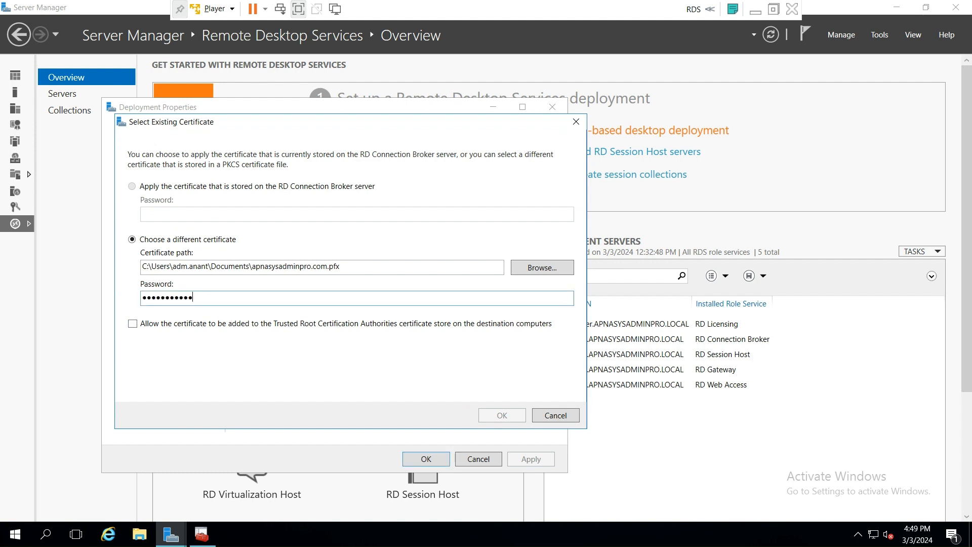
click(132, 325)
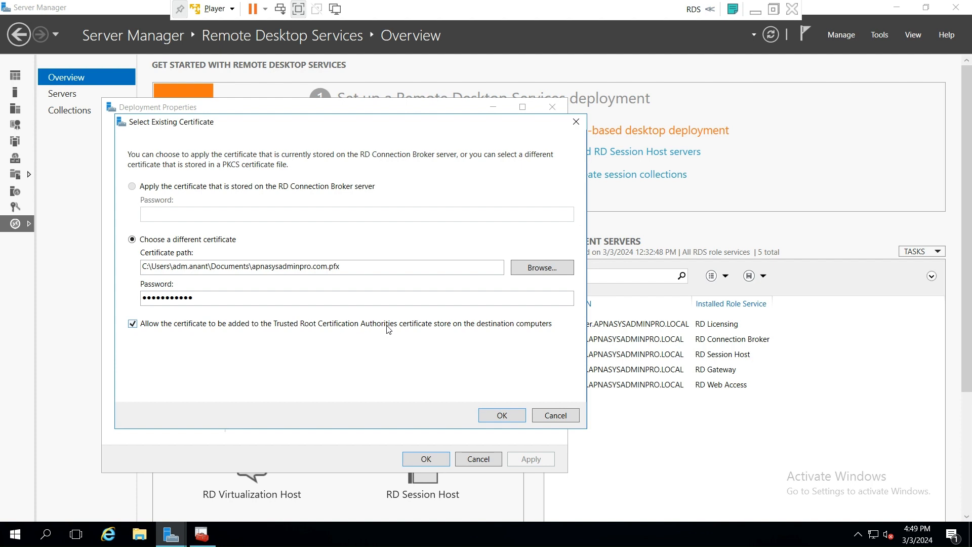
click(515, 419)
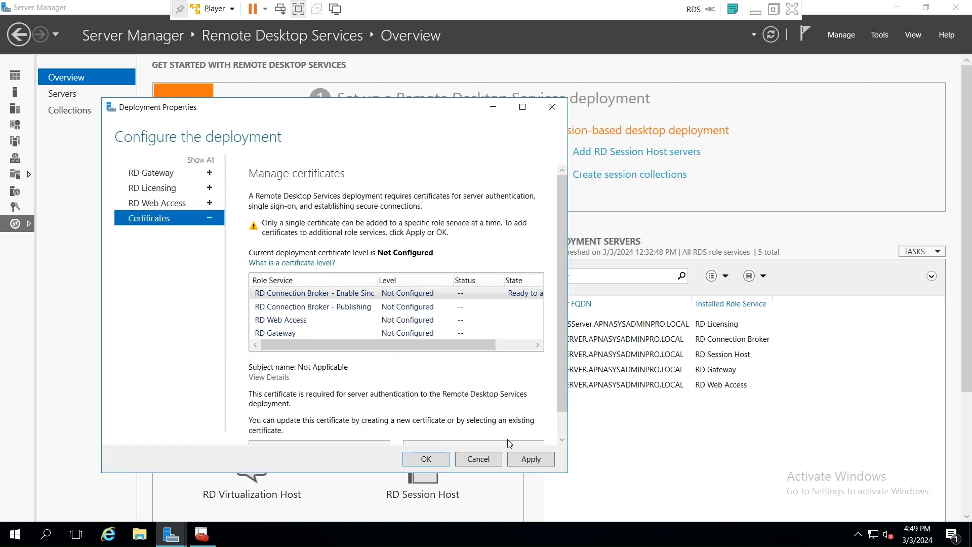
click(531, 460)
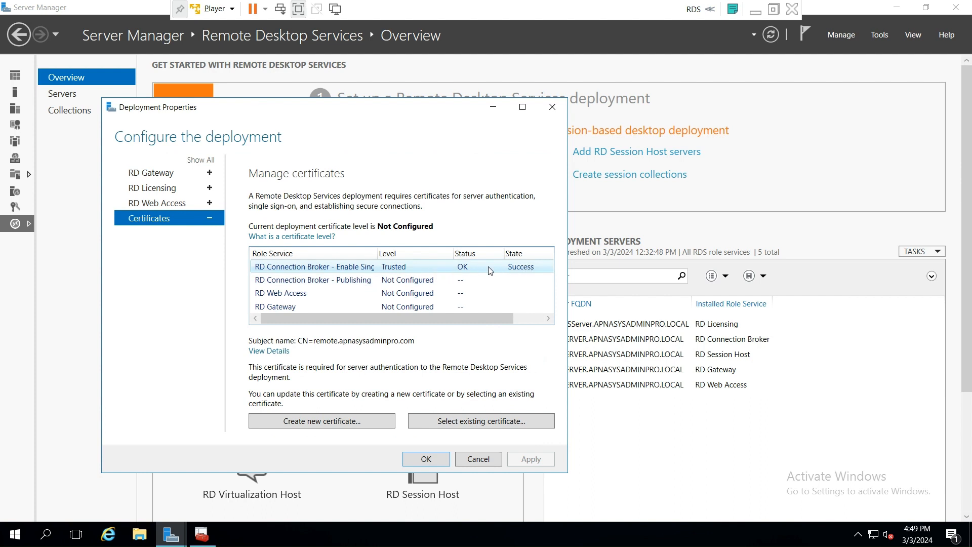
click(317, 281)
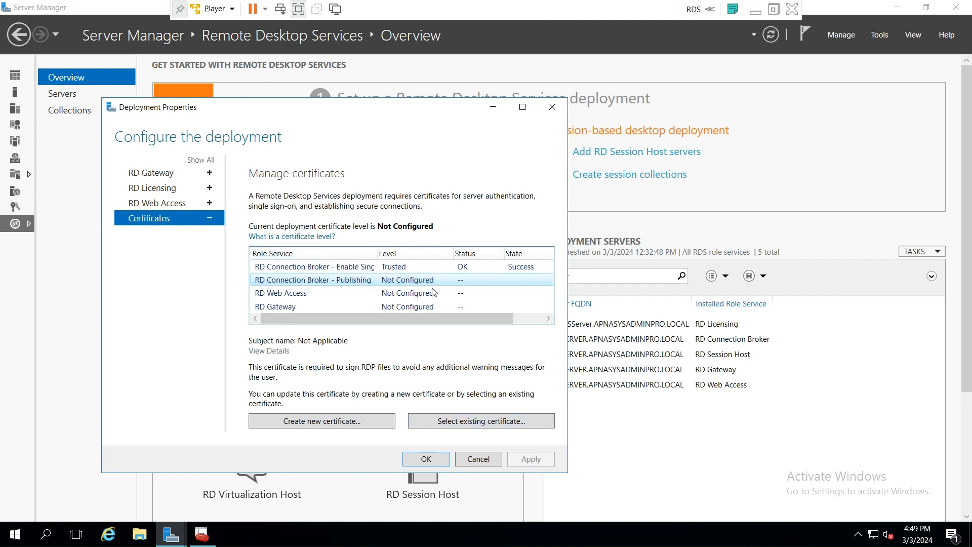
- Apply apnasysadminpro.com.pfx with its password and trusted root allowed to RD Connection Broker - Publishing
click(502, 427)
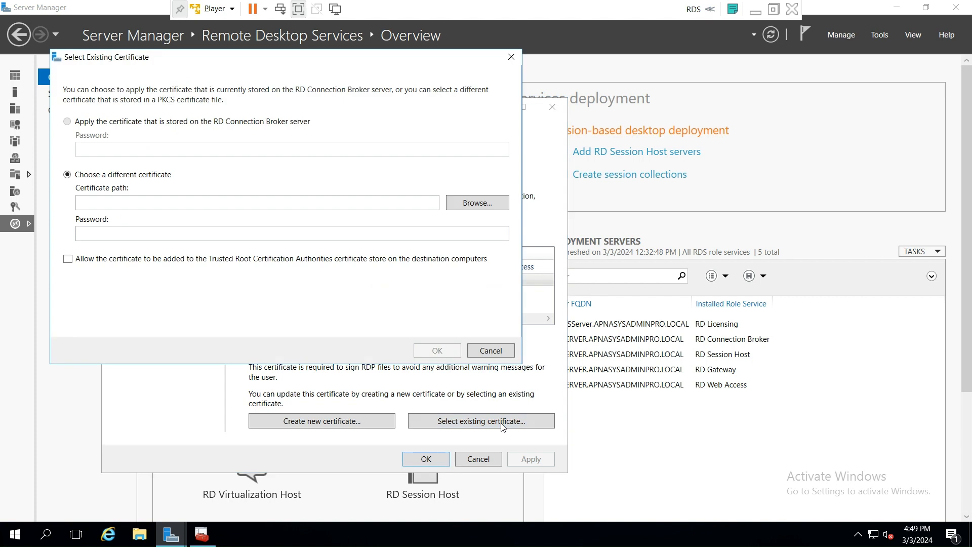
click(466, 203)
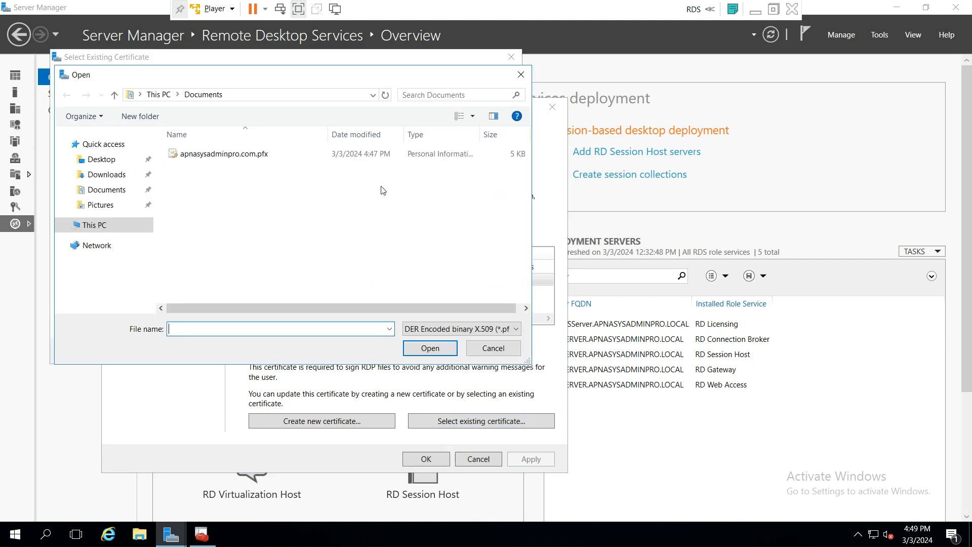
click(238, 154)
click(430, 348)
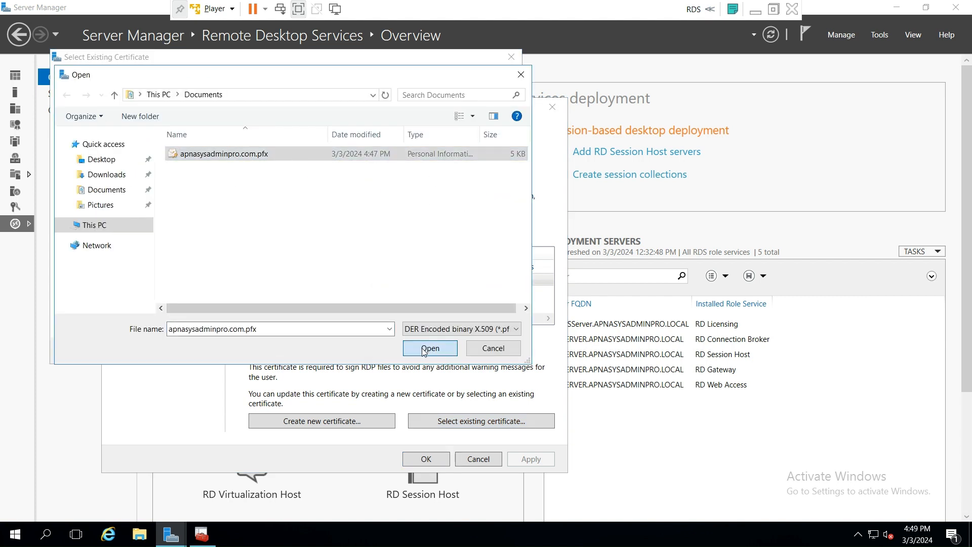
click(127, 234)
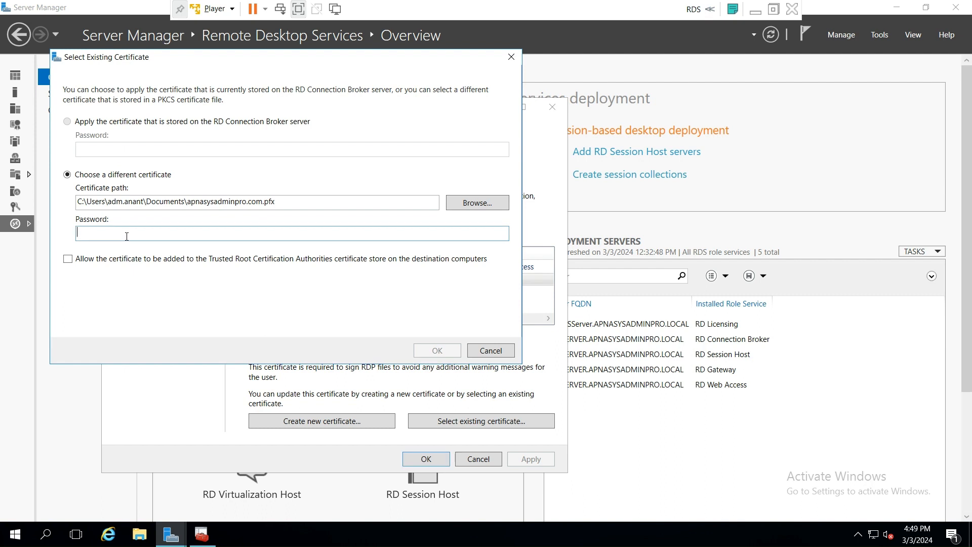
text(12345)
click(68, 259)
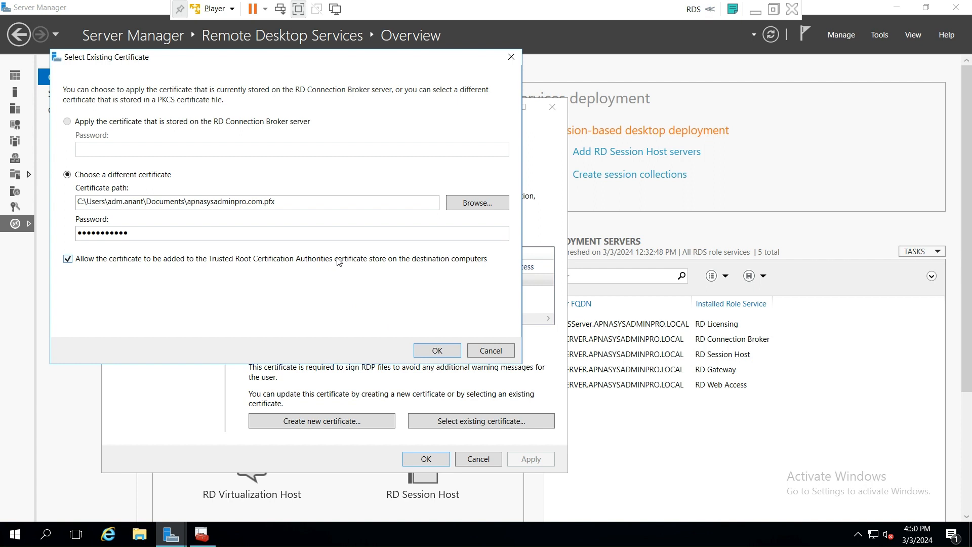
click(438, 351)
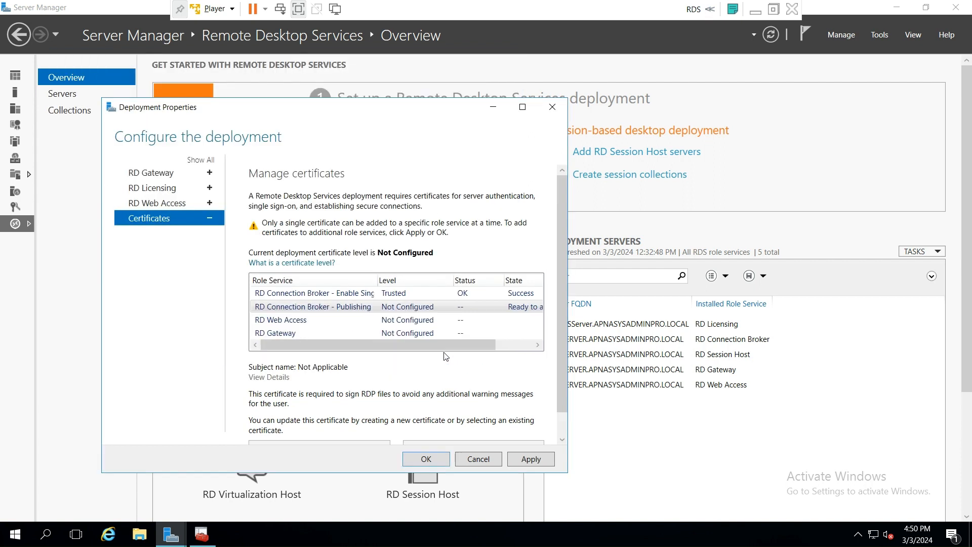
click(531, 460)
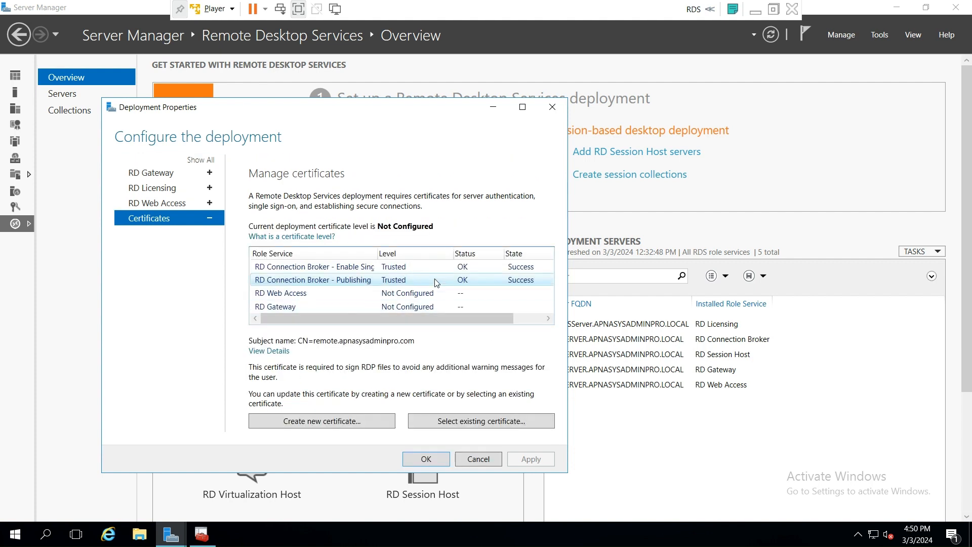
click(295, 293)
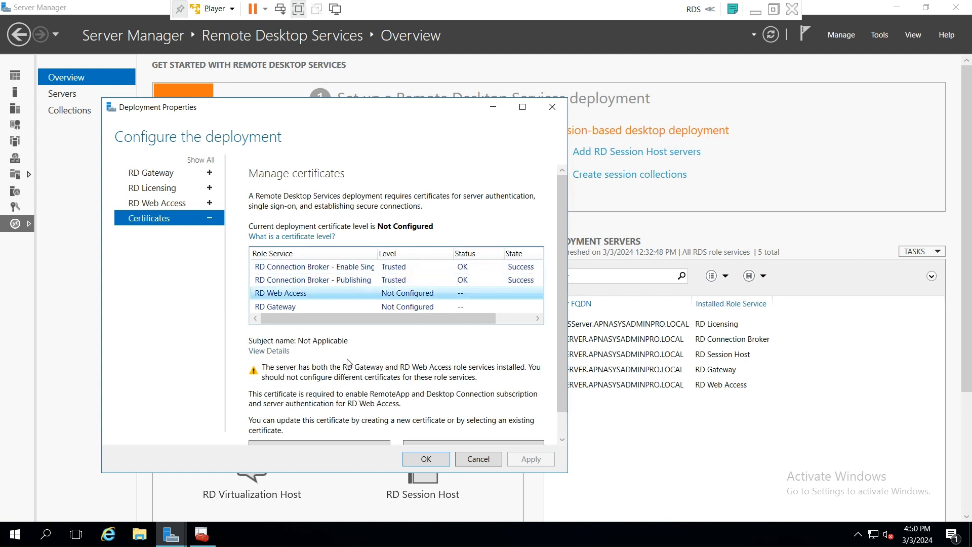
- Apply apnasysadminpro.com.pfx to RD Web Access with its password, trusted root enabled
scroll(479, 424, down, 1)
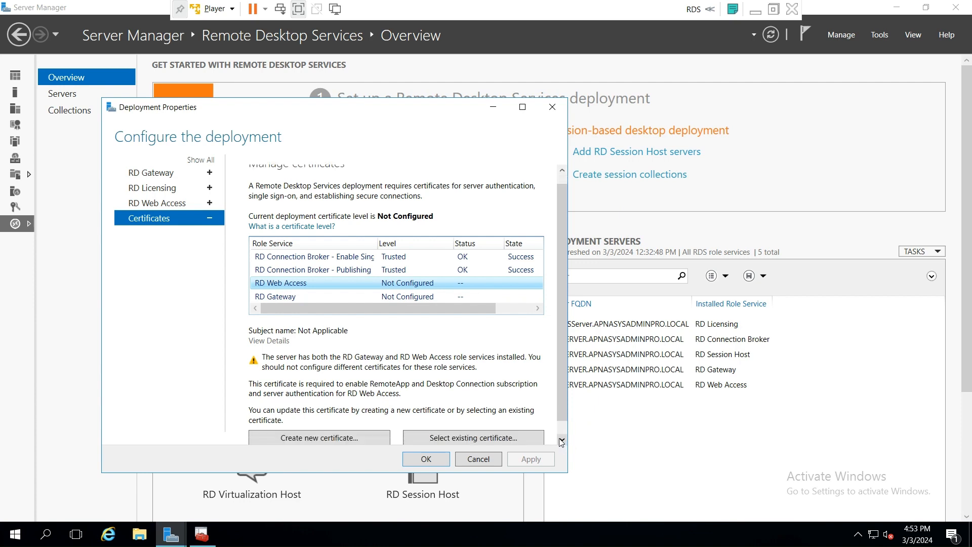
click(479, 423)
click(524, 218)
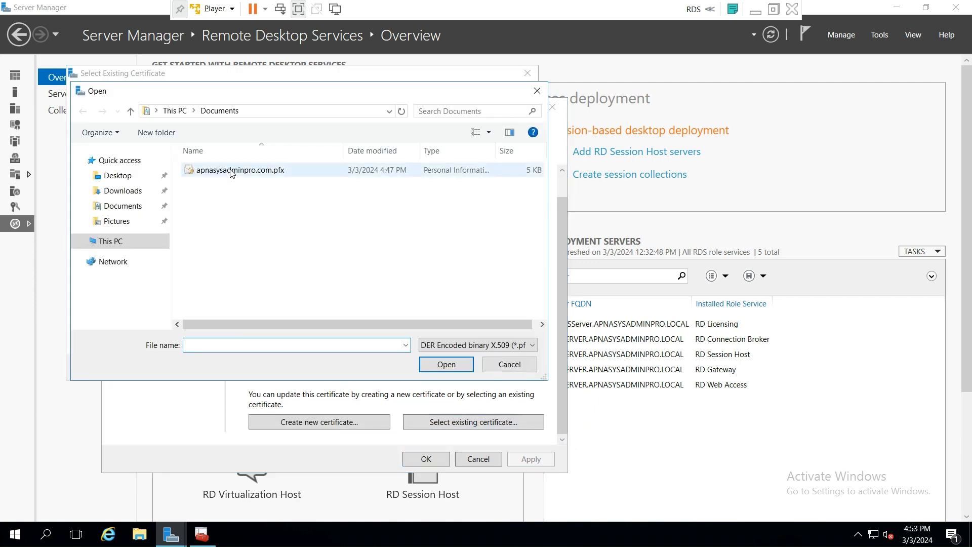
click(240, 170)
click(449, 369)
click(100, 245)
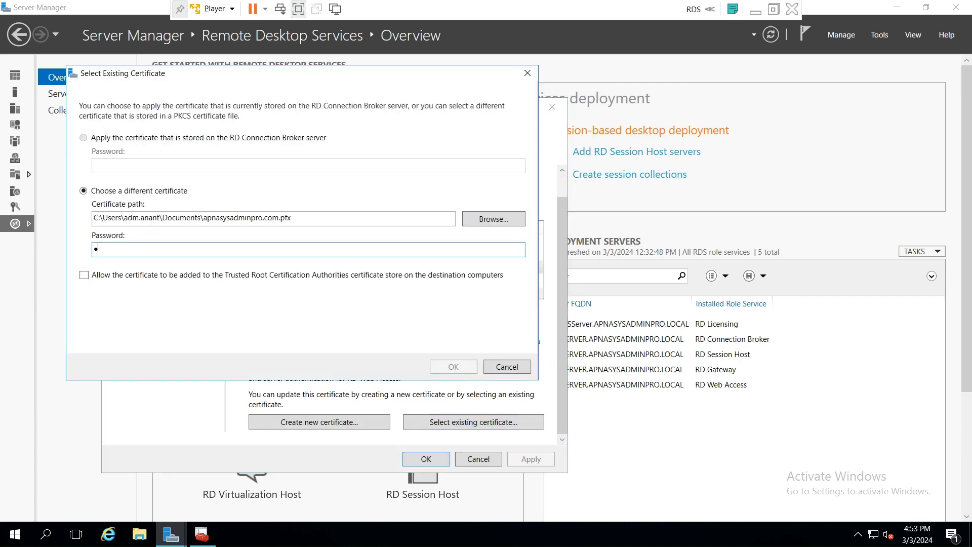
click(84, 275)
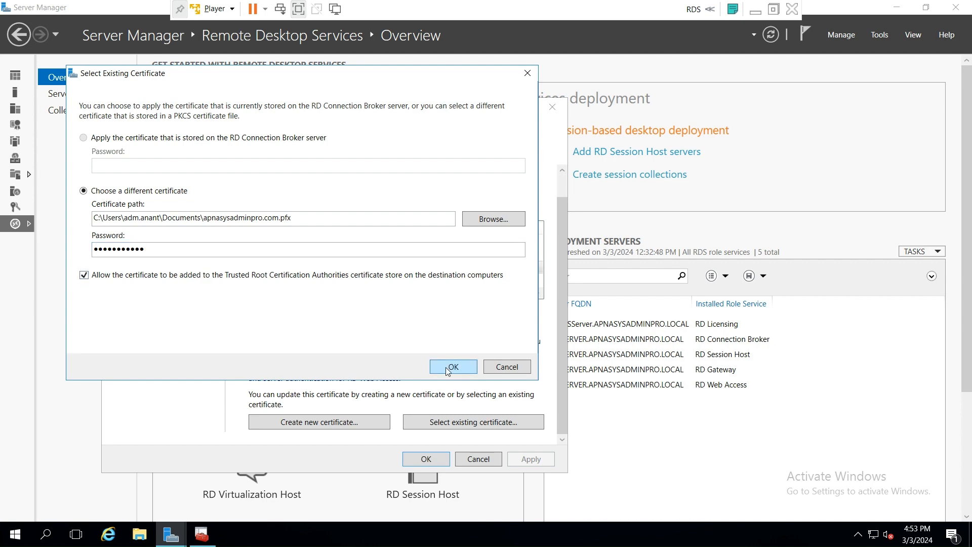
click(448, 366)
click(532, 460)
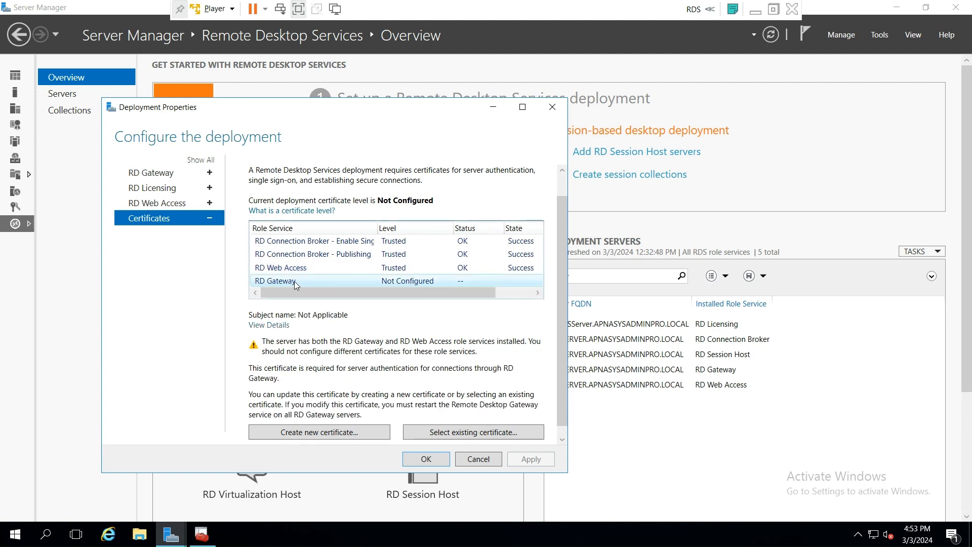
- Apply the same apnasysadminpro.com.pfx to RD Gateway with password and trusted root
click(294, 281)
click(464, 432)
click(525, 251)
click(282, 195)
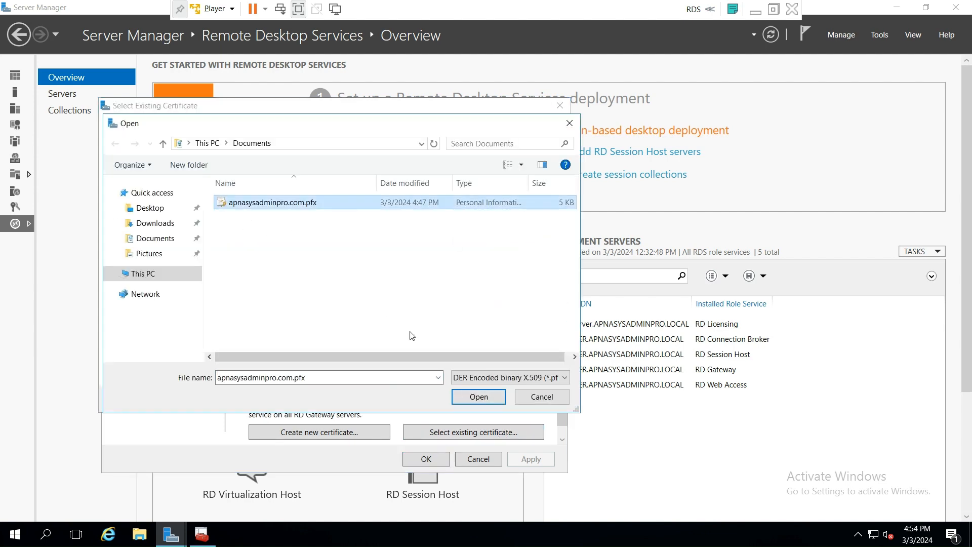
click(478, 397)
click(117, 307)
click(153, 284)
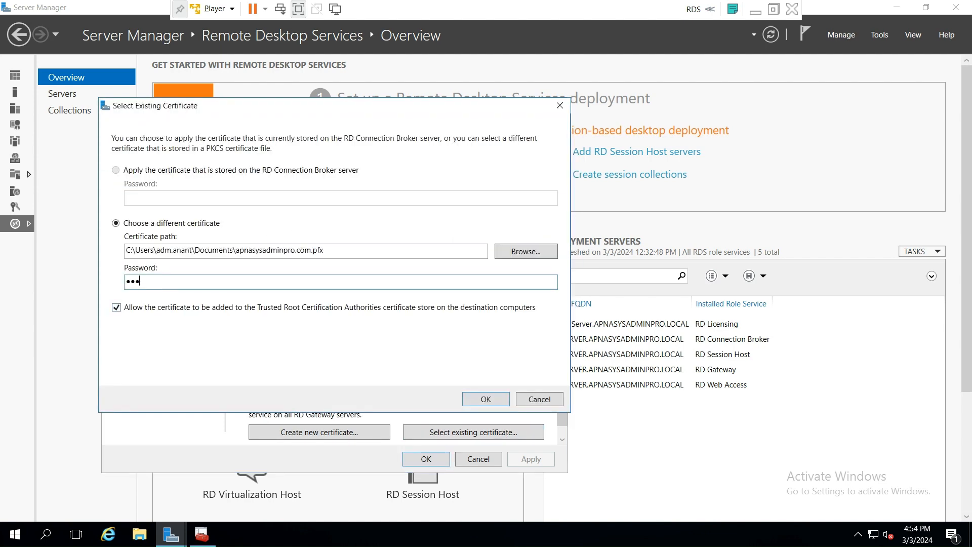
click(485, 399)
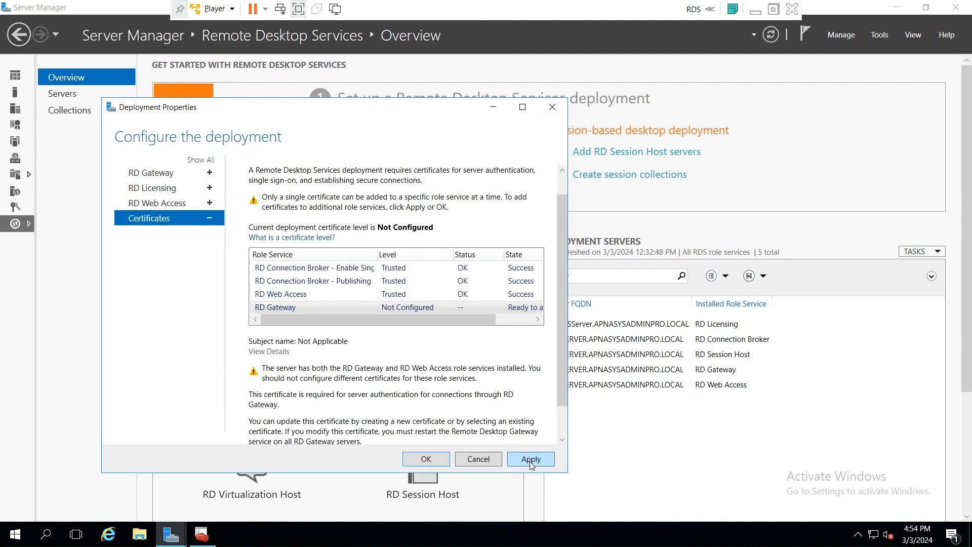
click(531, 459)
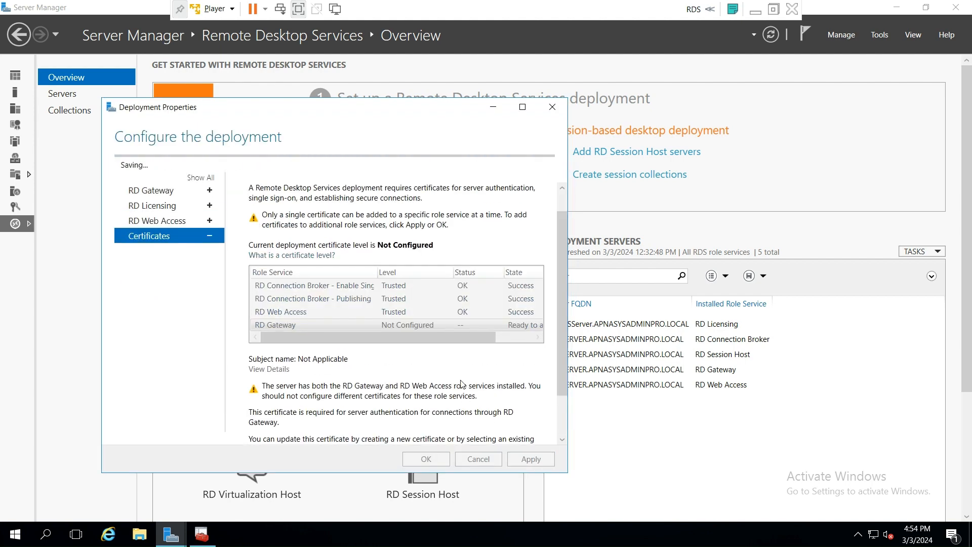